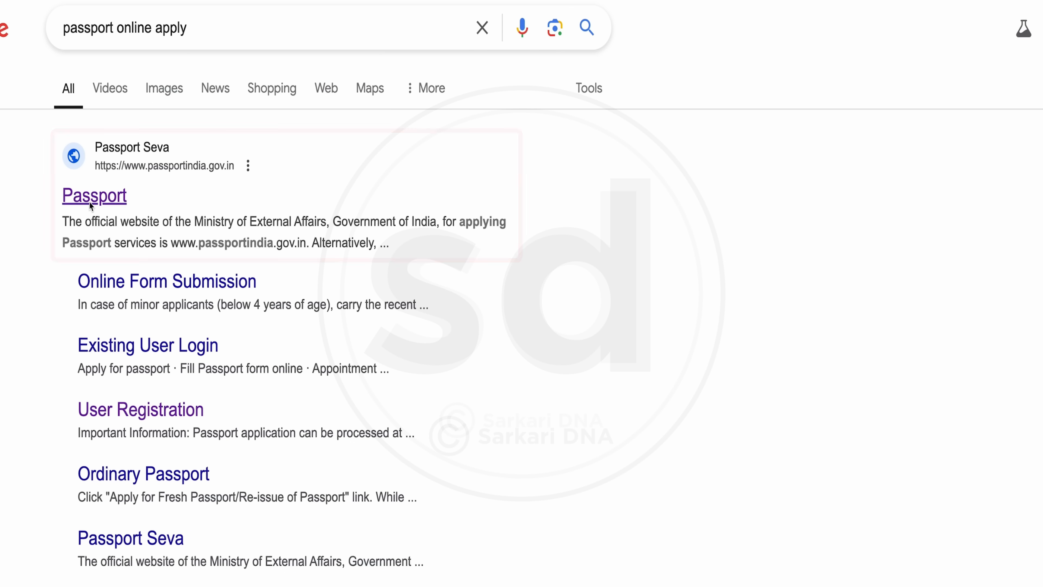
- Open the Passport Seva website and bring up the New User Registration form for a Passport Office
click(91, 203)
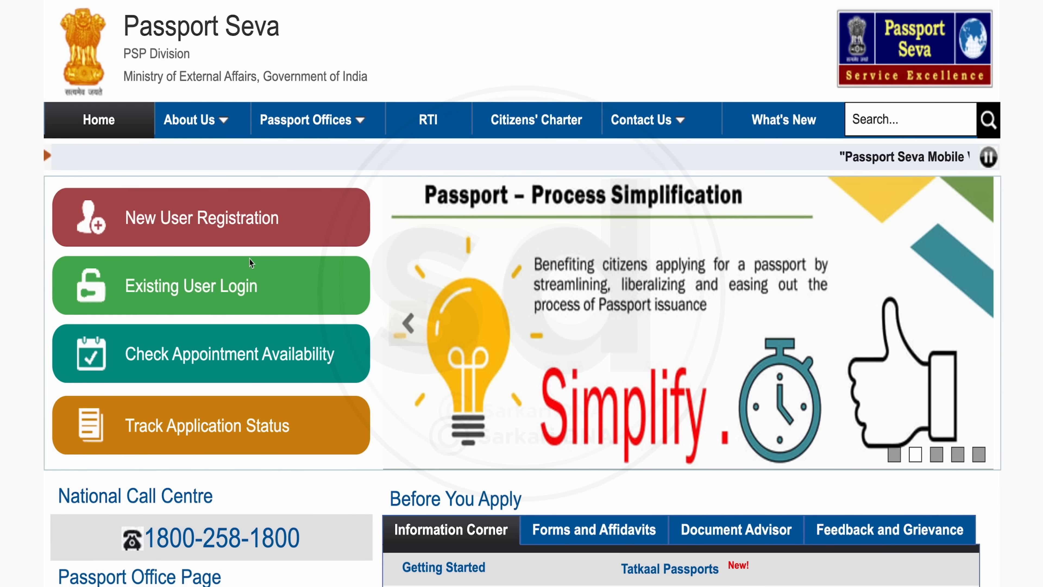
click(256, 220)
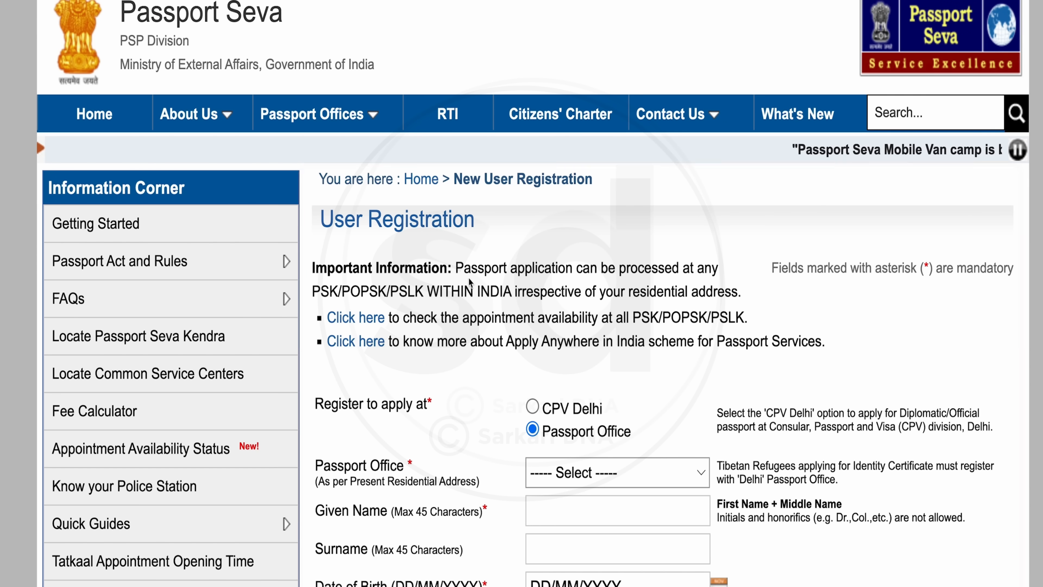
scroll(642, 341, down, 3)
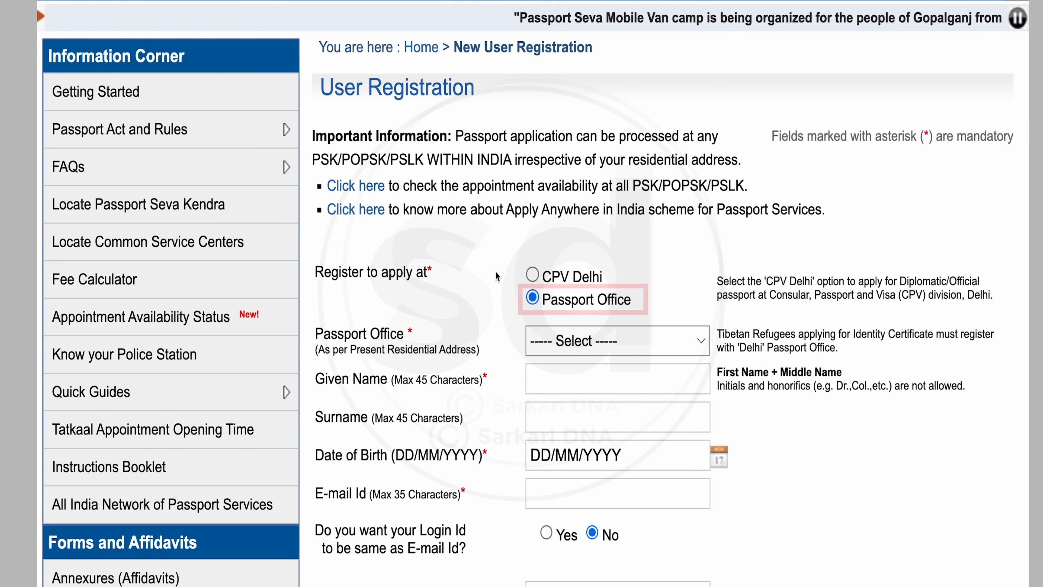
scroll(501, 247, down, 2)
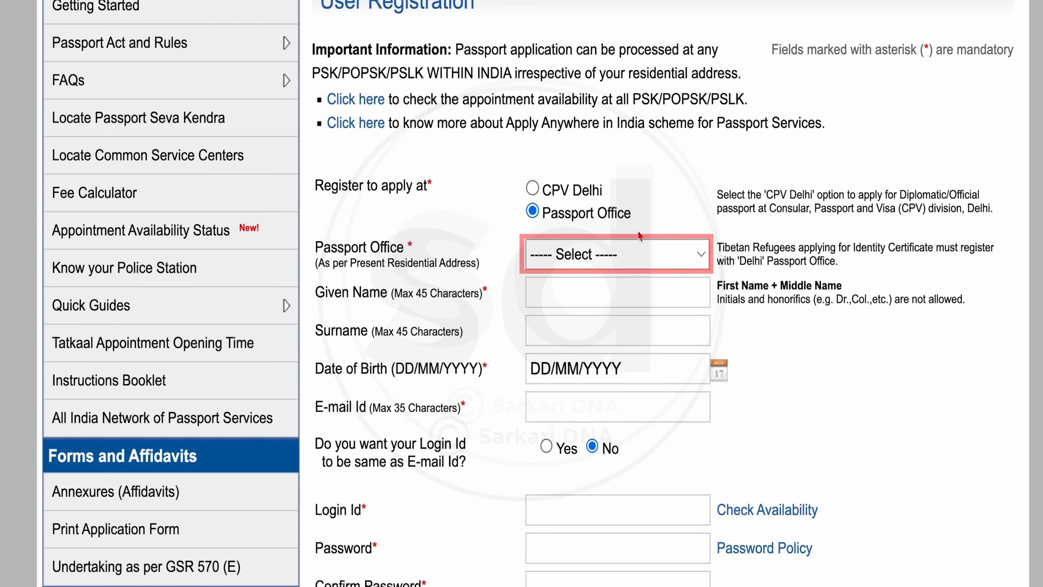
- Choose Lucknow as the Passport Office and enter the applicant's given name
click(613, 255)
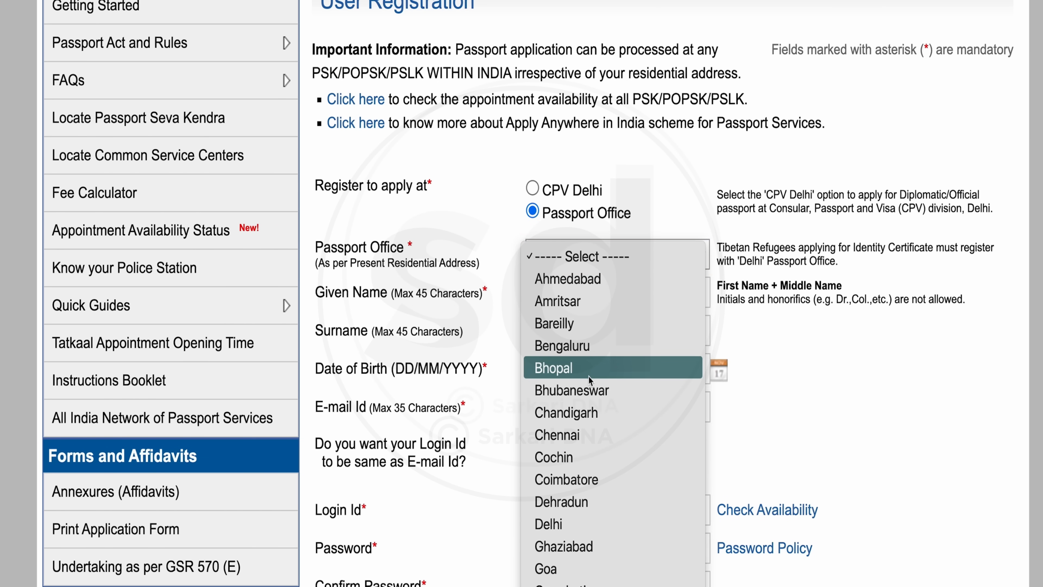
scroll(586, 372, down, 2)
scroll(605, 450, down, 6)
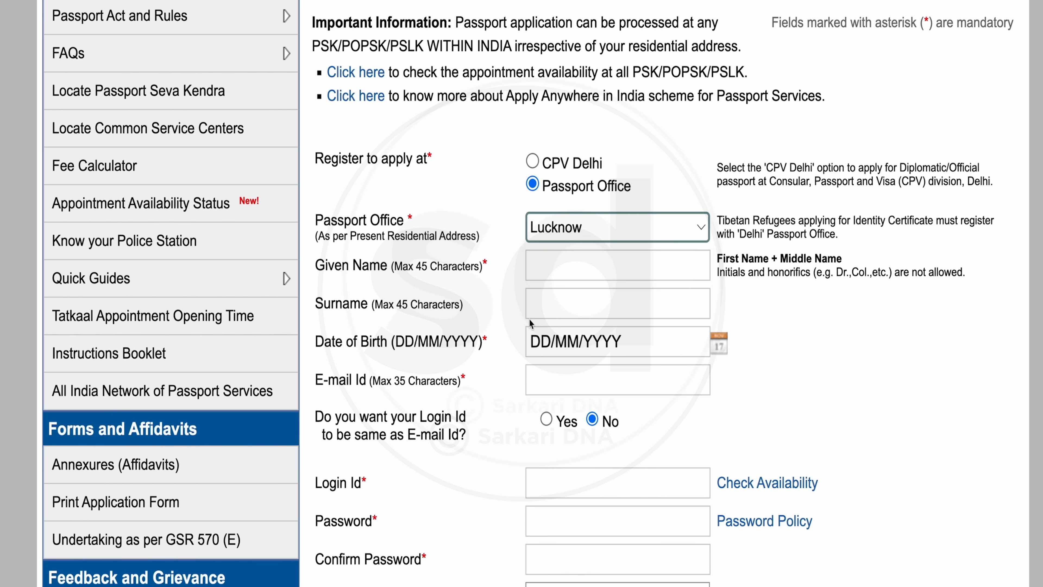
click(550, 267)
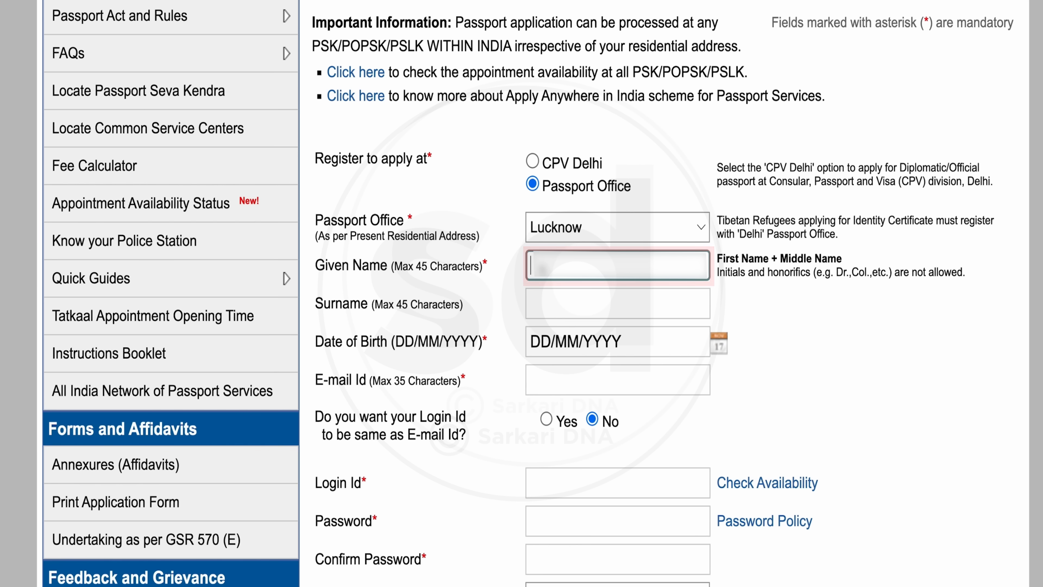
text(Gaura)
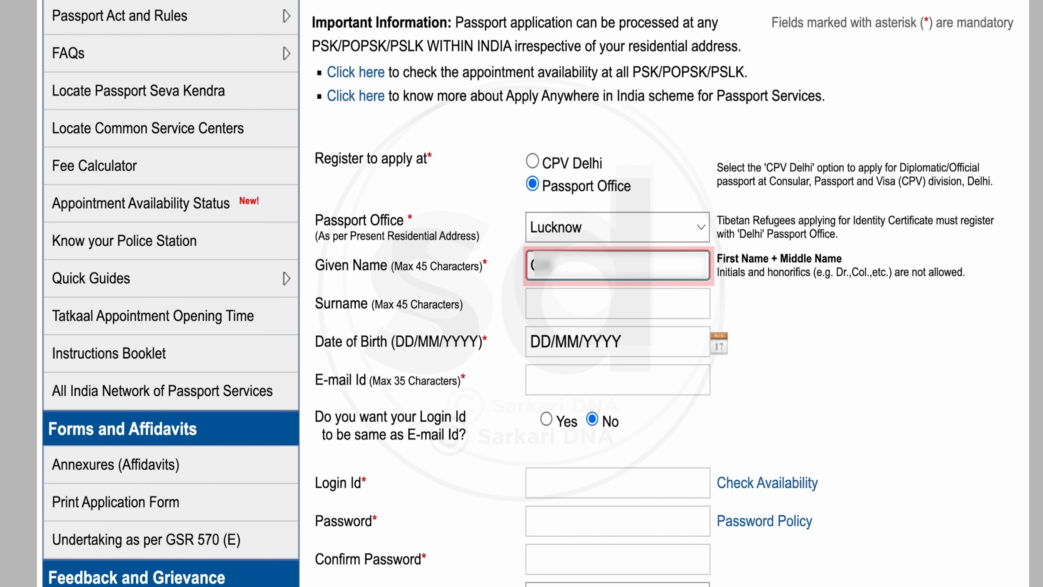
text(...)
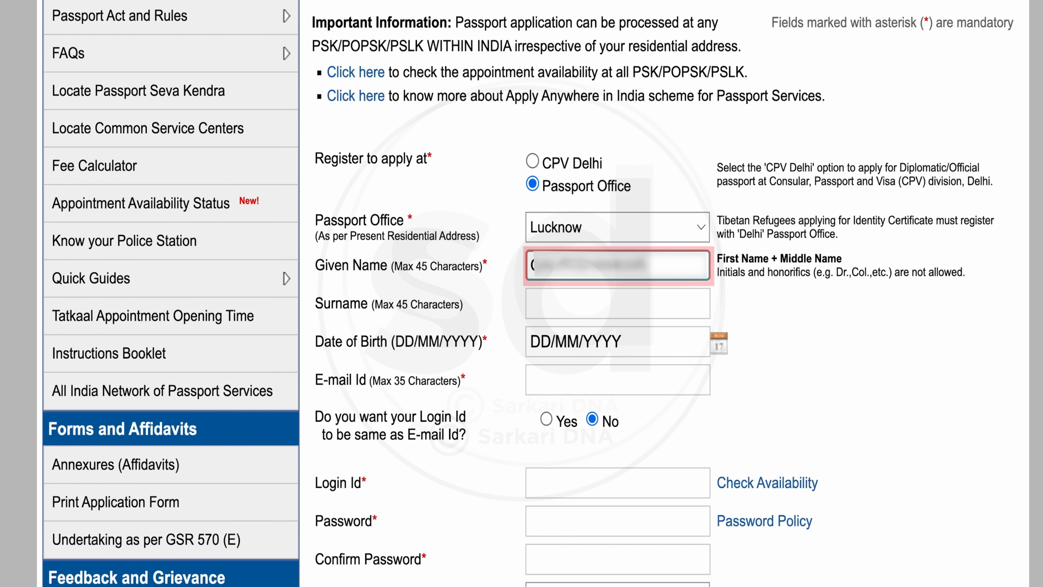
click(554, 305)
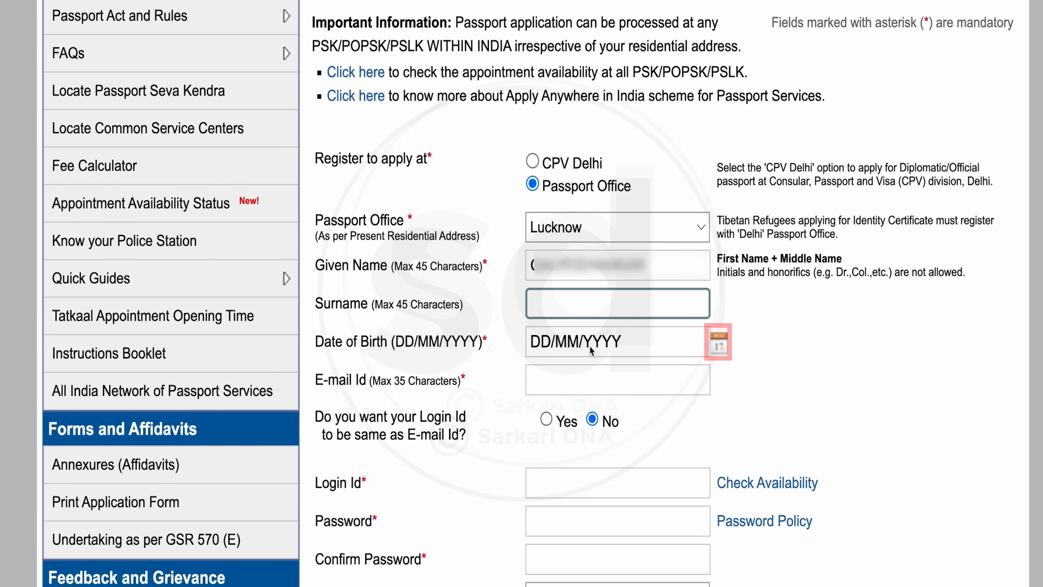
click(717, 344)
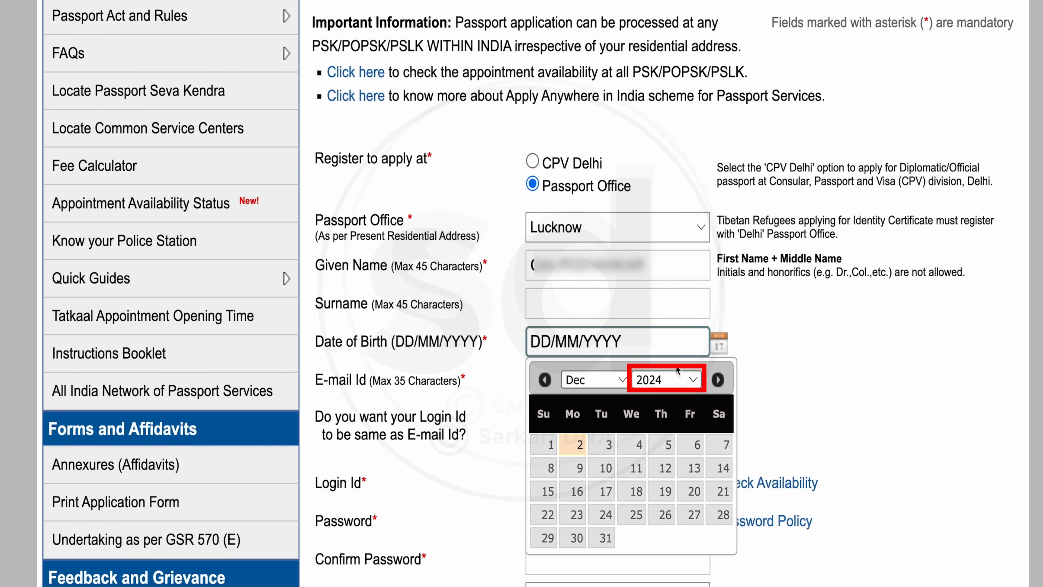
click(686, 381)
click(662, 53)
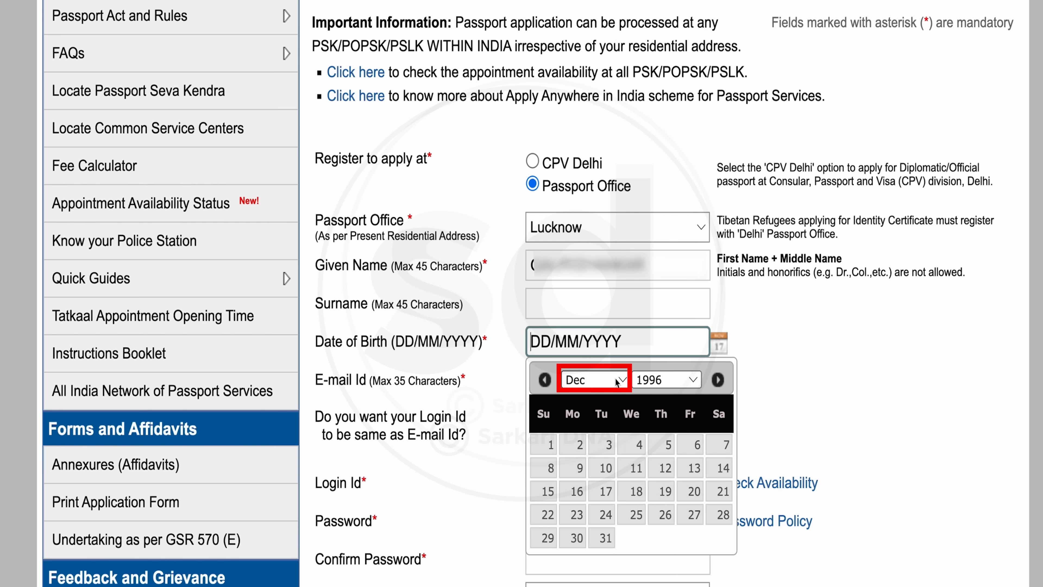
click(617, 382)
click(588, 253)
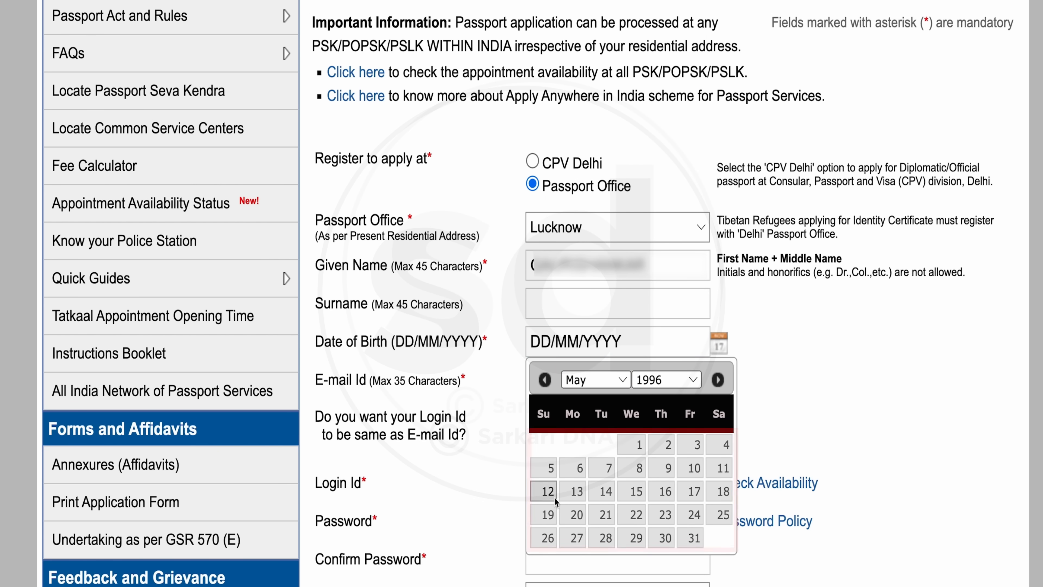
click(552, 495)
text(g...@gmail.com)
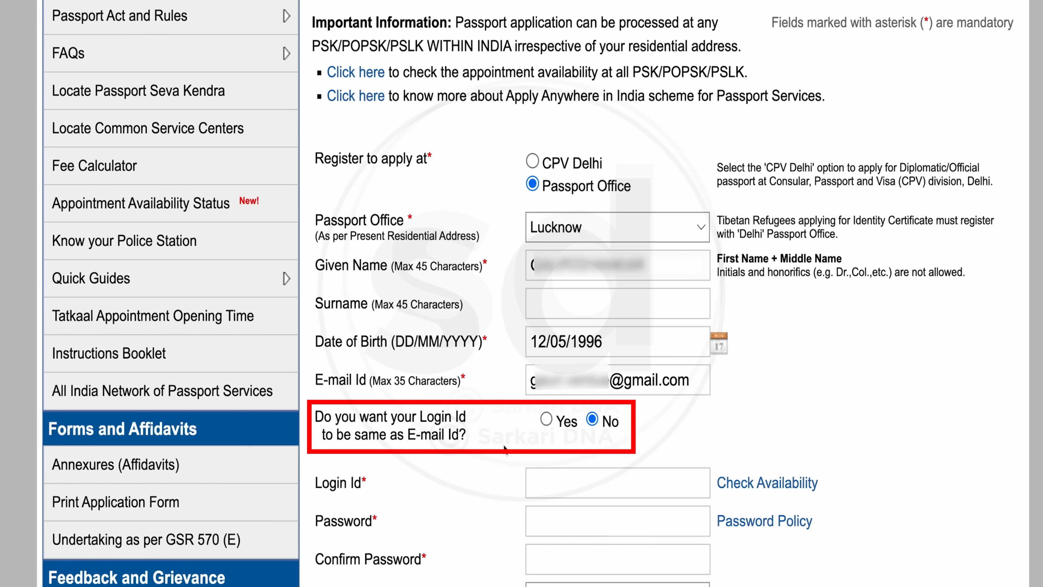
- Make the Login Id the same as the e-mail address so its availability is confirmed
click(546, 420)
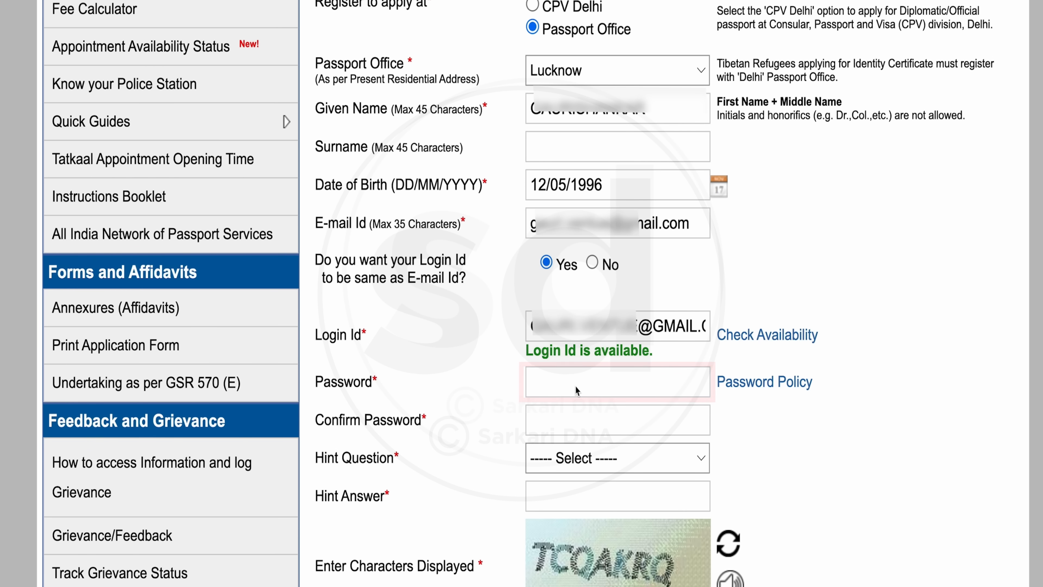
- Enter the account password and confirm it
click(575, 385)
text(••••••)
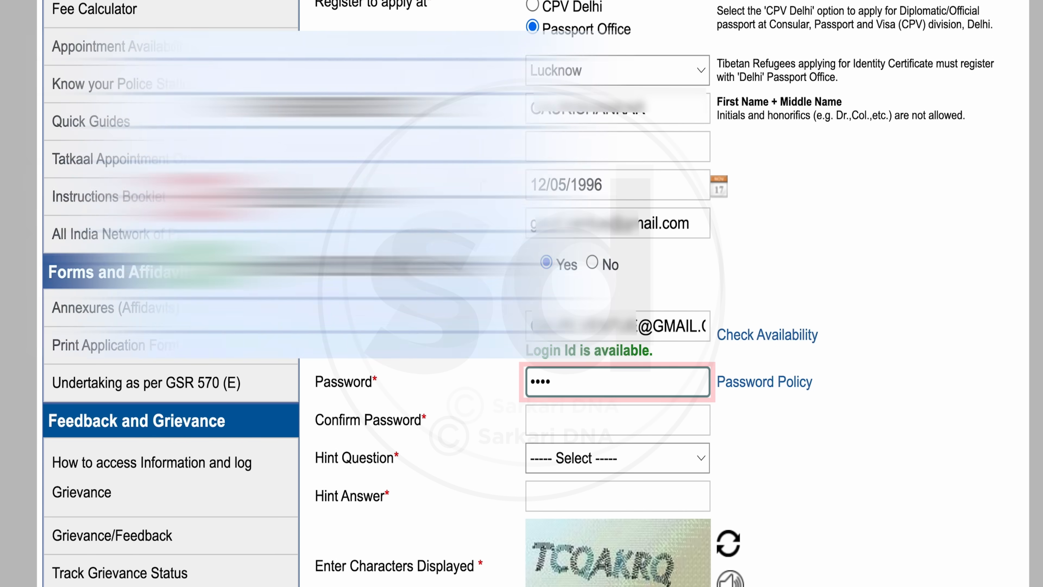
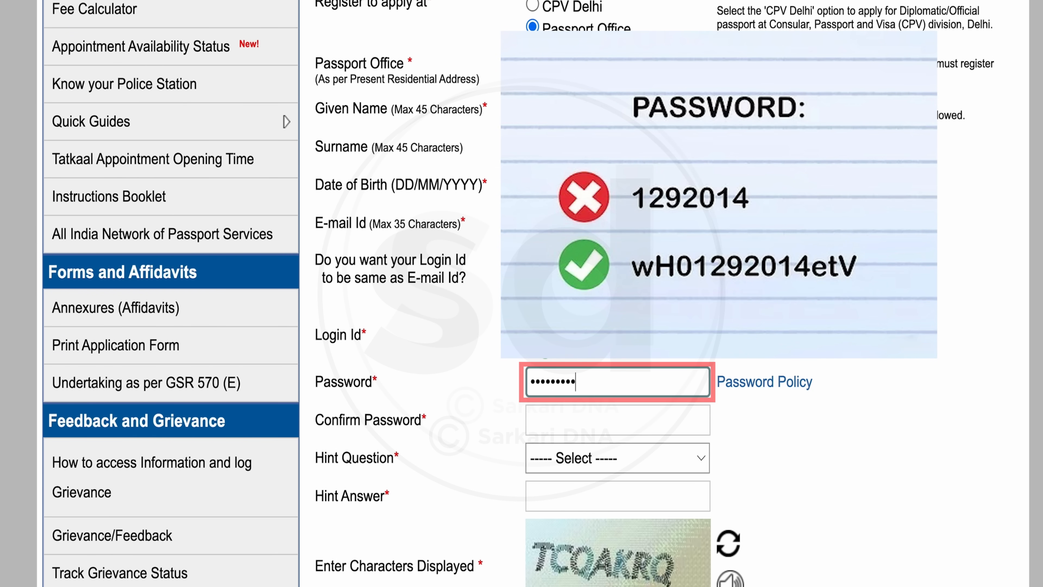
click(622, 422)
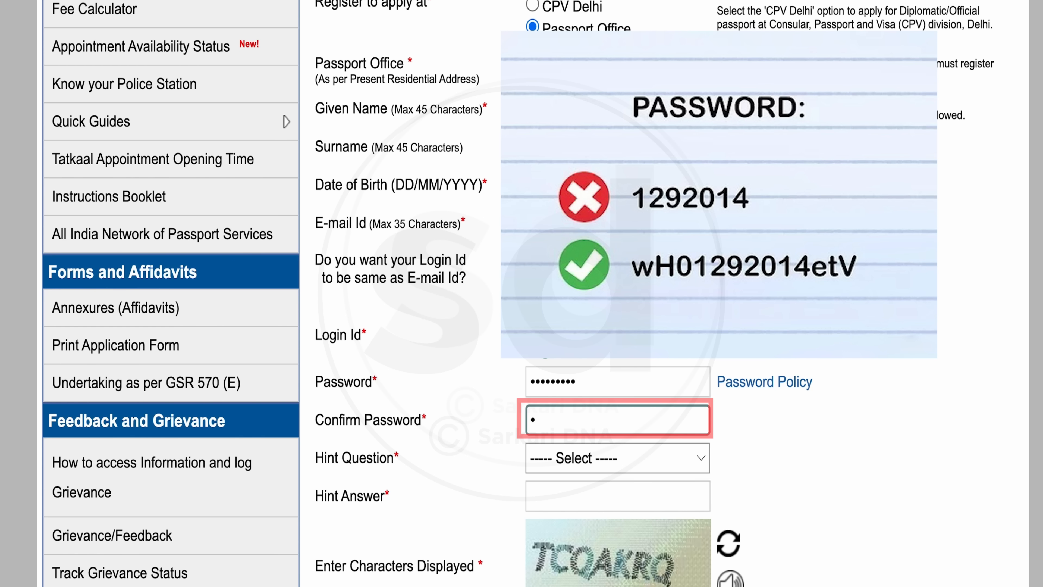
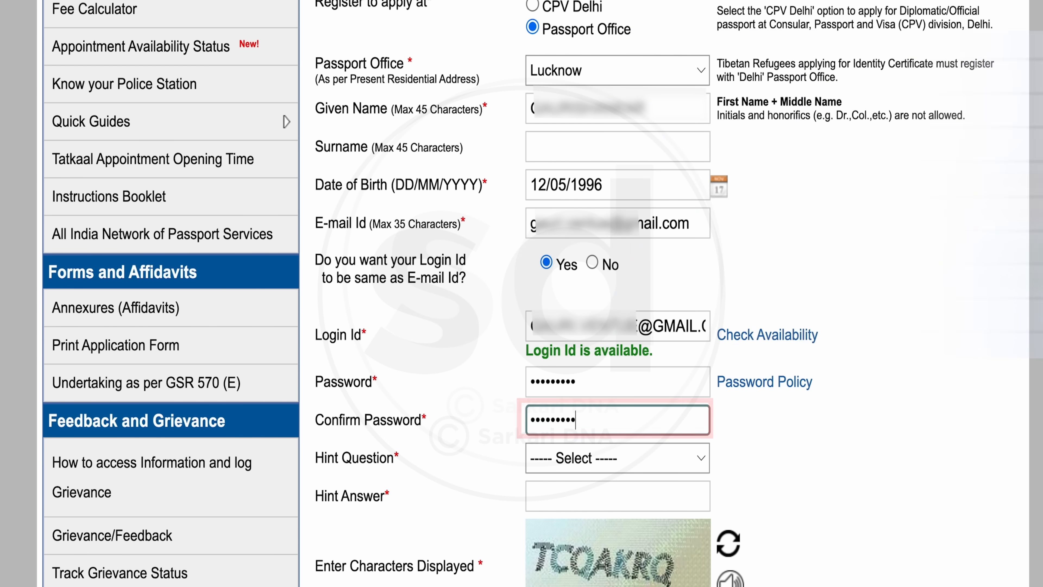
- Choose Birth City as the hint question, enter its answer and the captcha characters
click(664, 462)
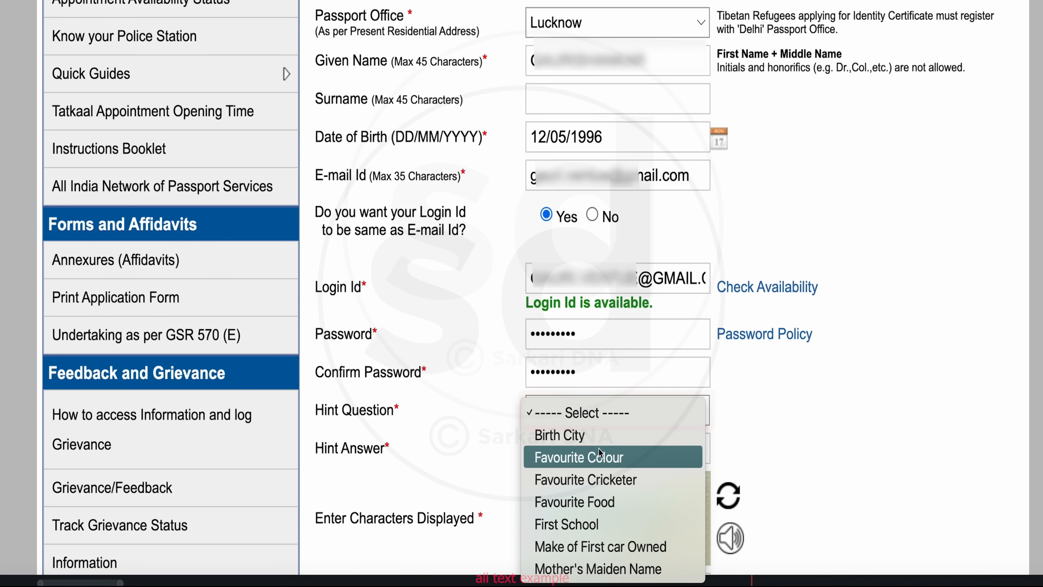
click(565, 438)
click(581, 450)
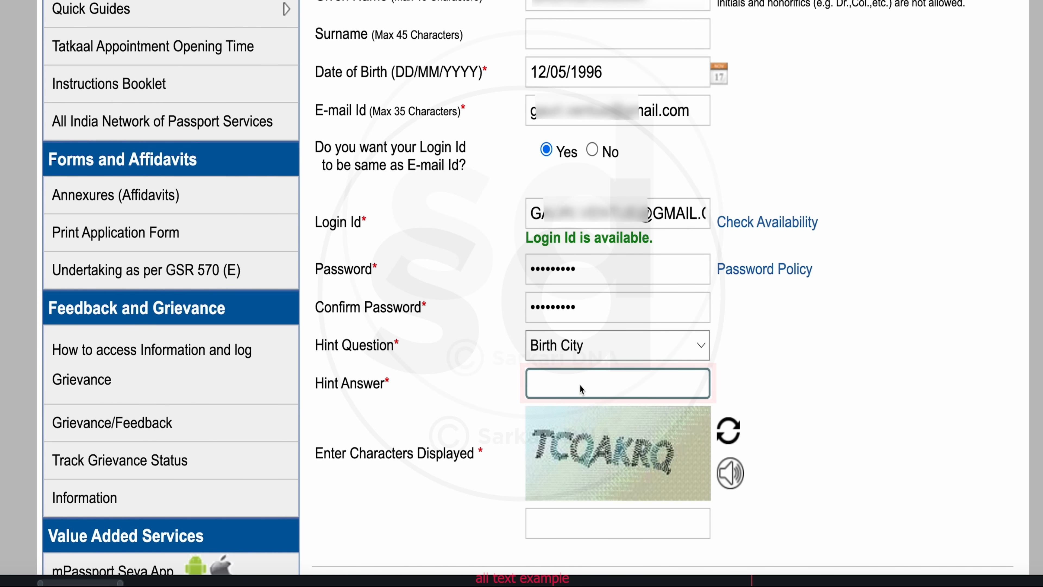
text(••)
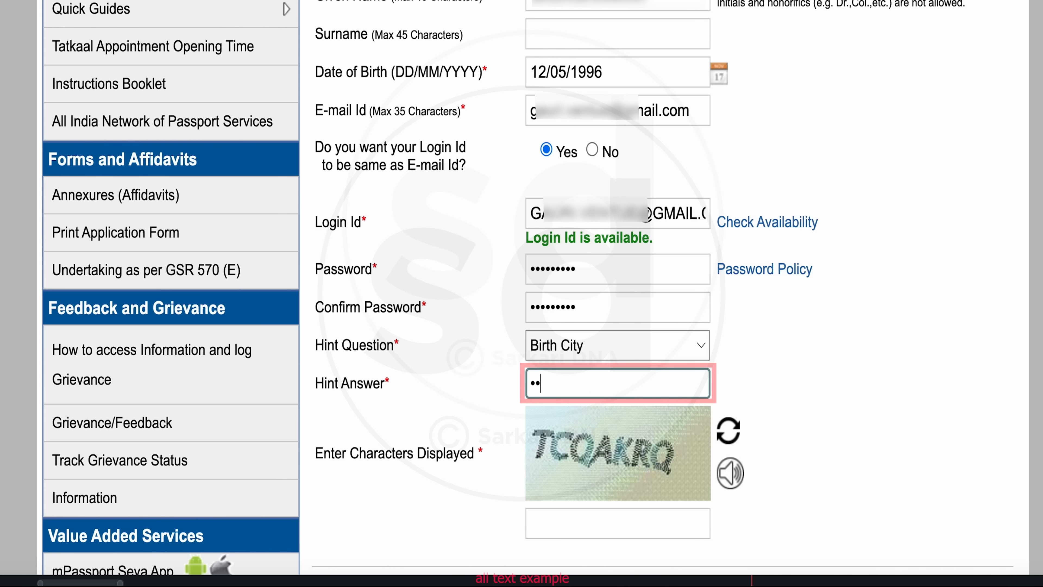
text(•••••)
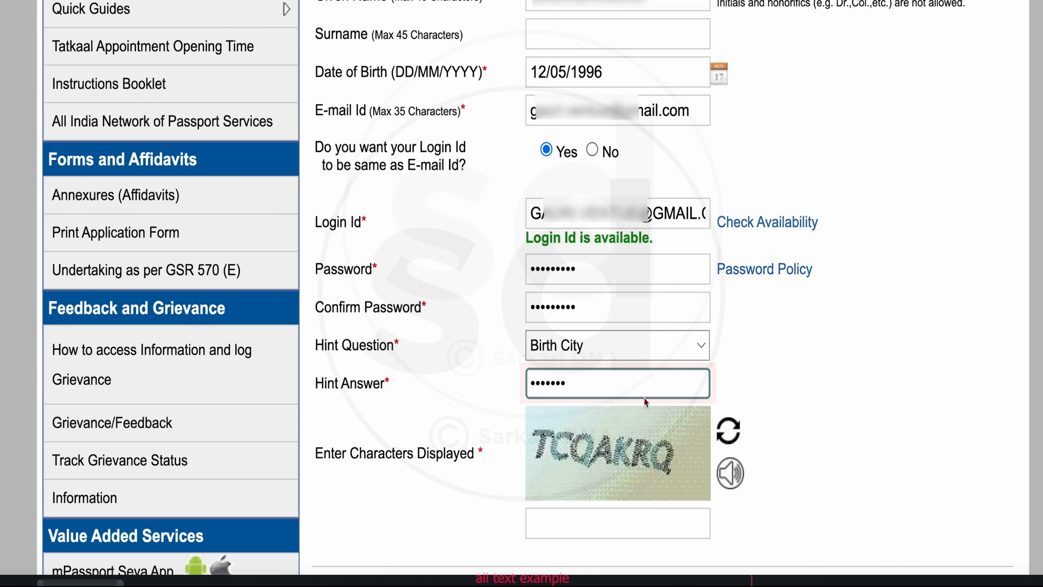
click(577, 514)
text(TCQAK)
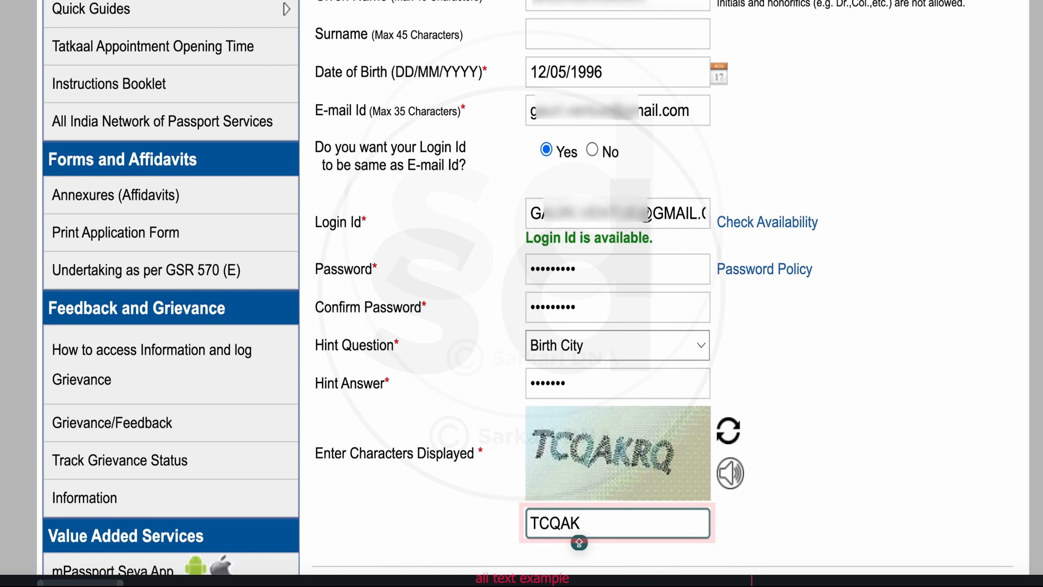
text(RQ)
scroll(735, 375, down, 3)
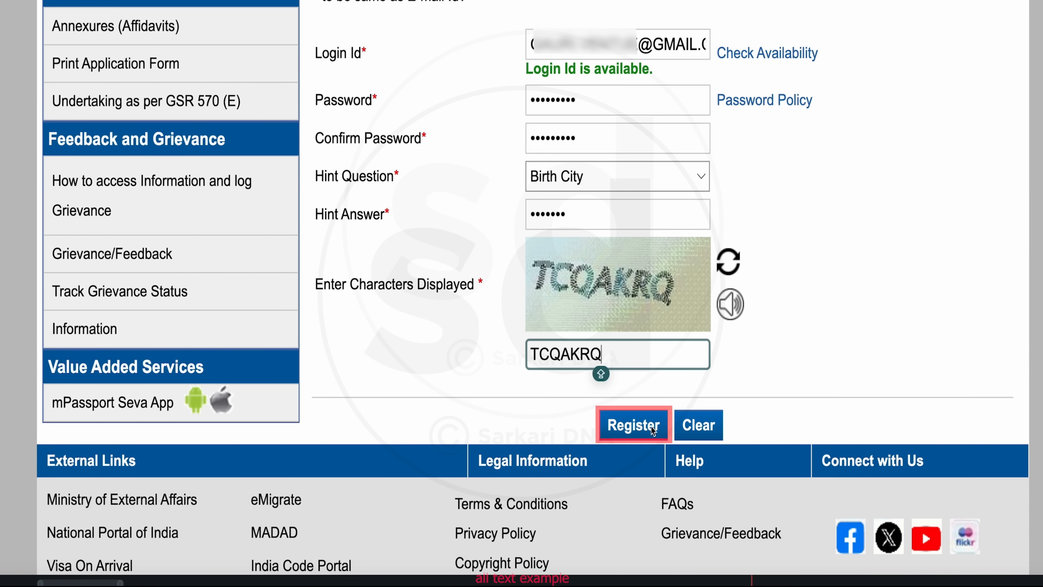
- Submit the registration and open the Registration Confirmation e-mail in Gmail to reach its activation link
click(638, 427)
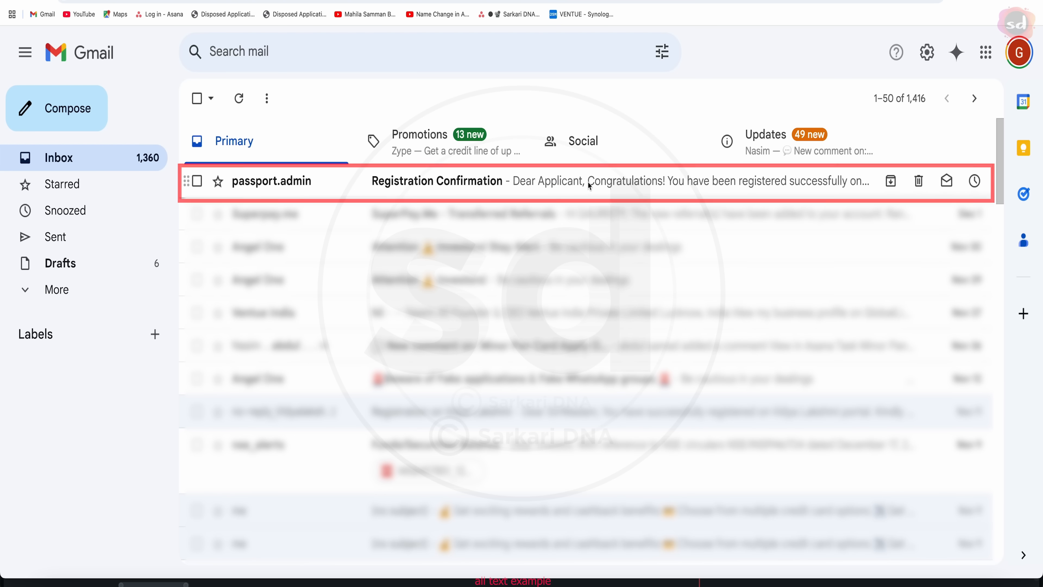
click(589, 185)
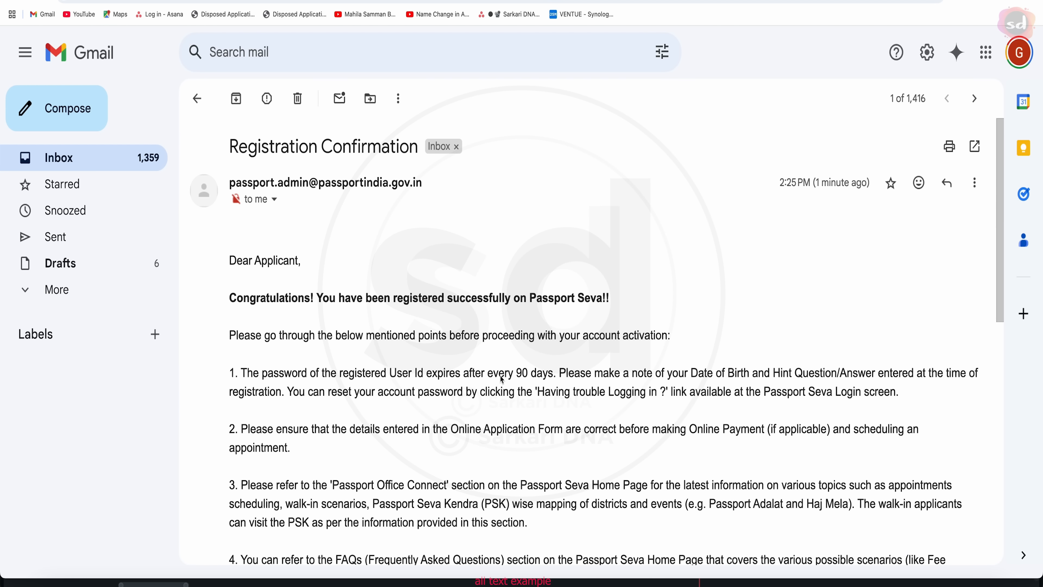
scroll(503, 394, down, 10)
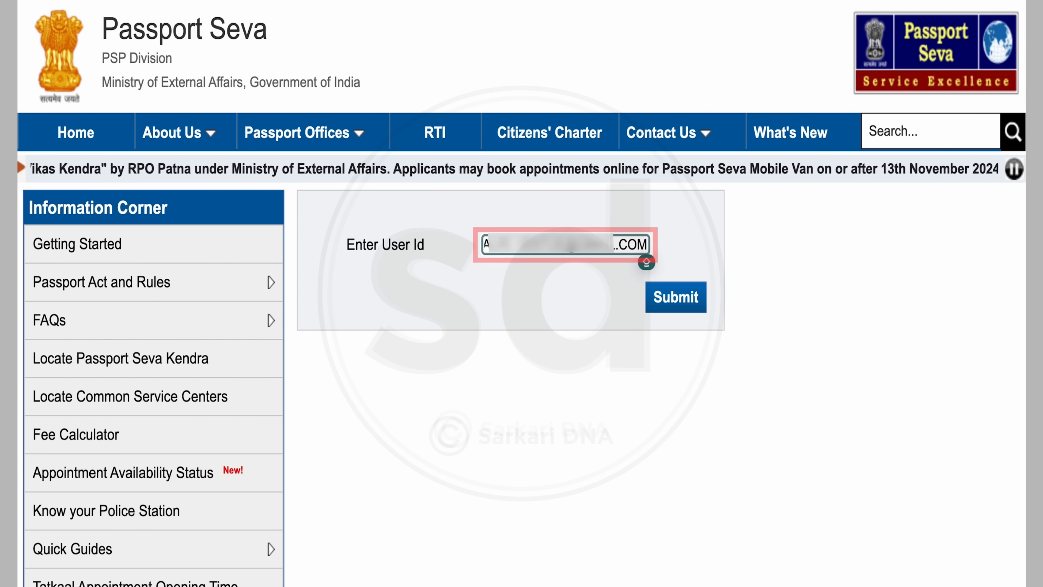
- Activate the account with the user ID, then log in with the password and captcha
click(682, 303)
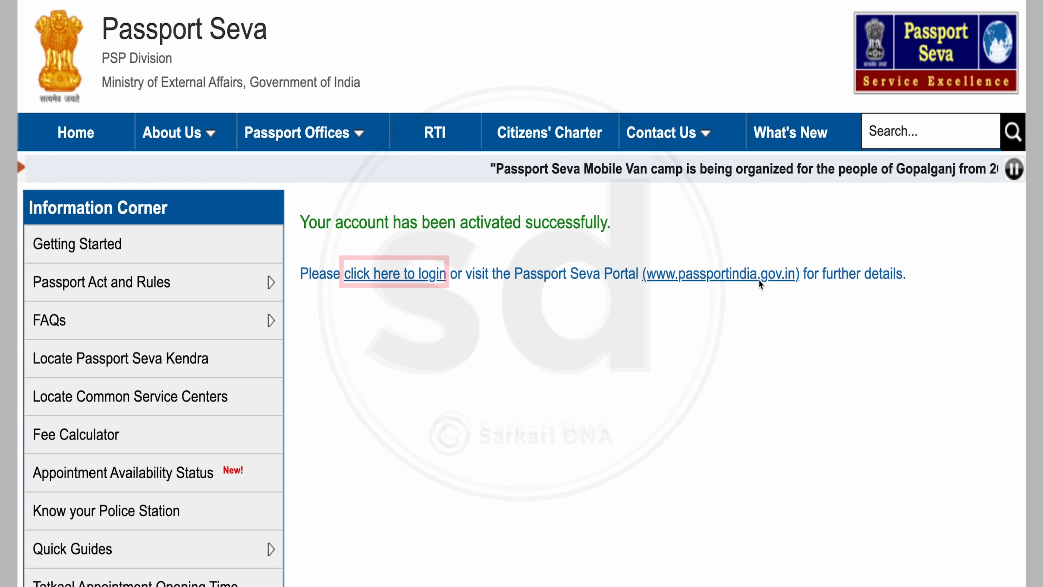
click(415, 278)
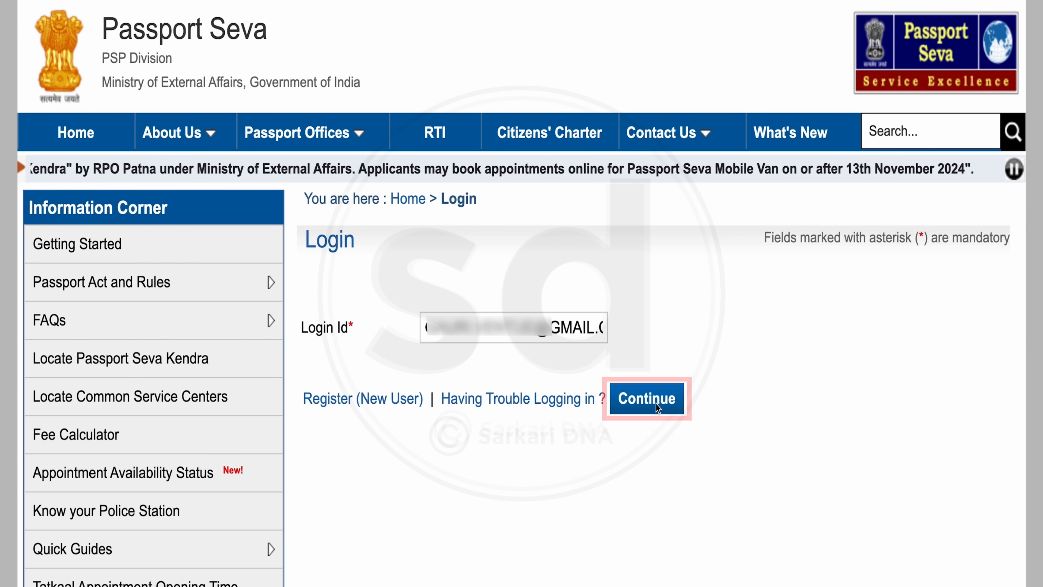
click(656, 403)
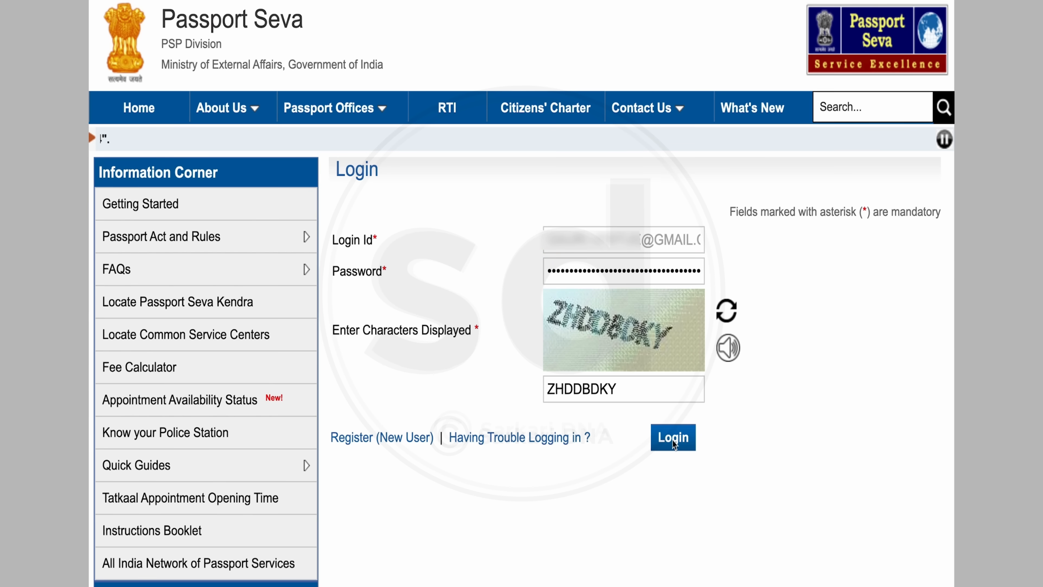
click(672, 438)
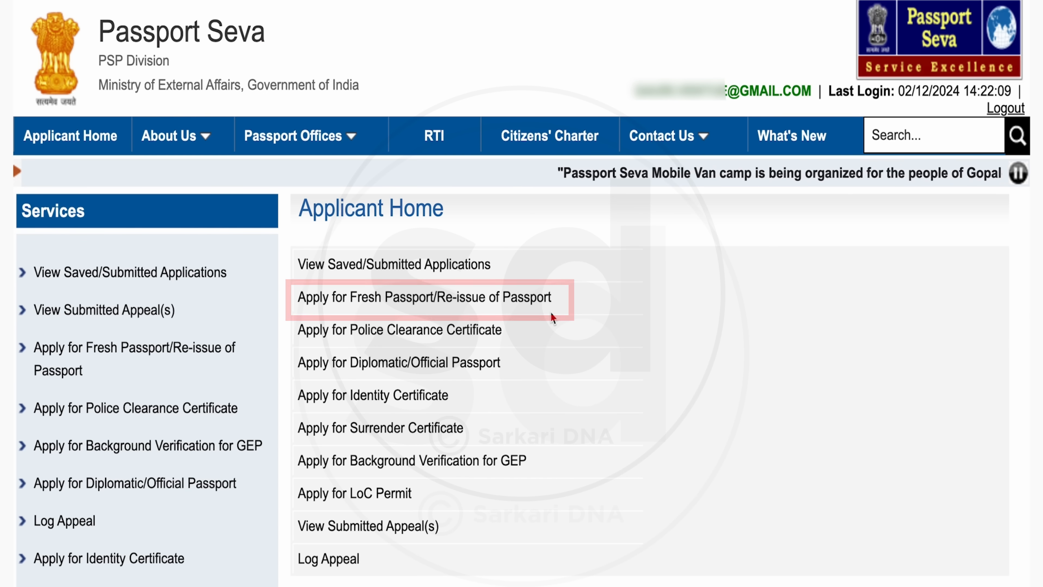
- Choose Apply for Fresh Passport/Re-issue of Passport and start filling the application form
click(414, 300)
scroll(555, 480, down, 4)
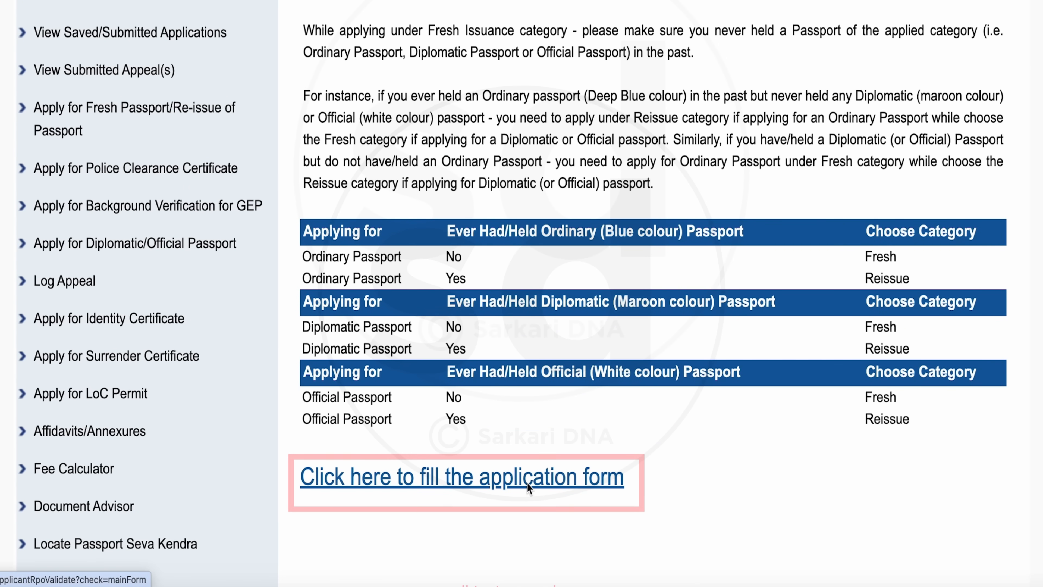
click(527, 482)
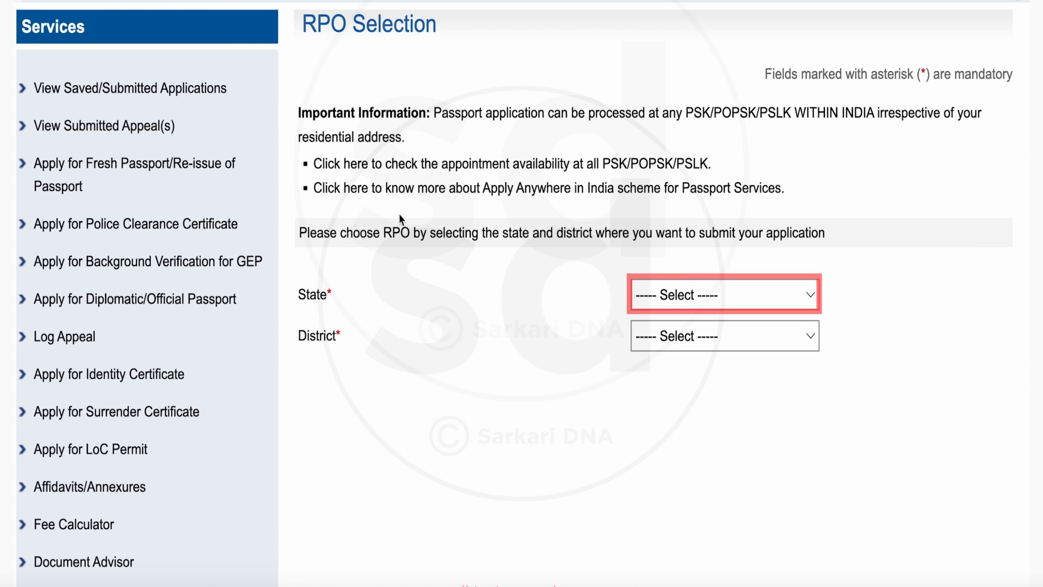
- Select Uttar Pradesh as the RPO state and pick its district
click(707, 295)
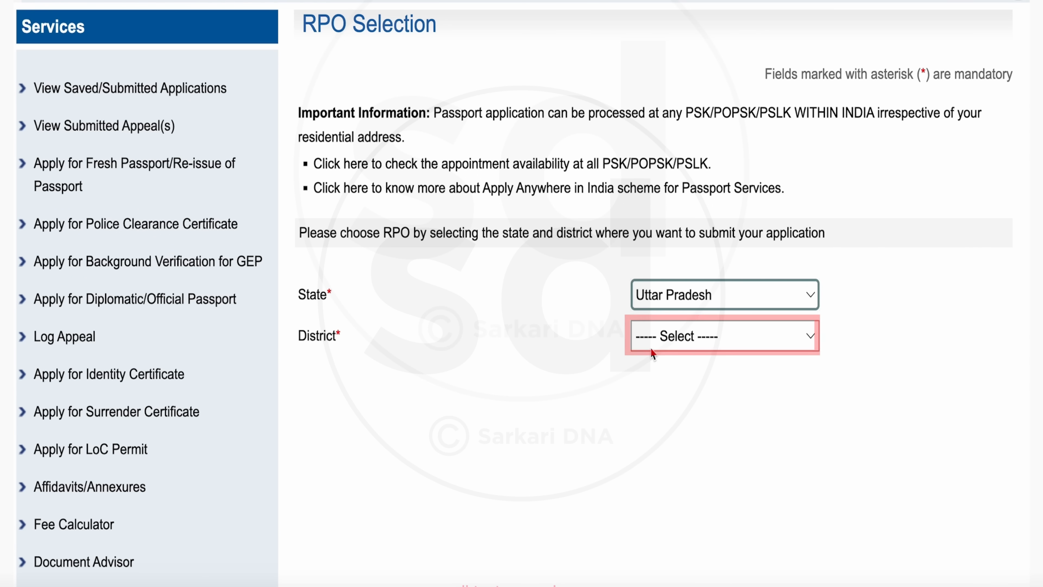
click(694, 348)
scroll(676, 452, down, 10)
click(676, 490)
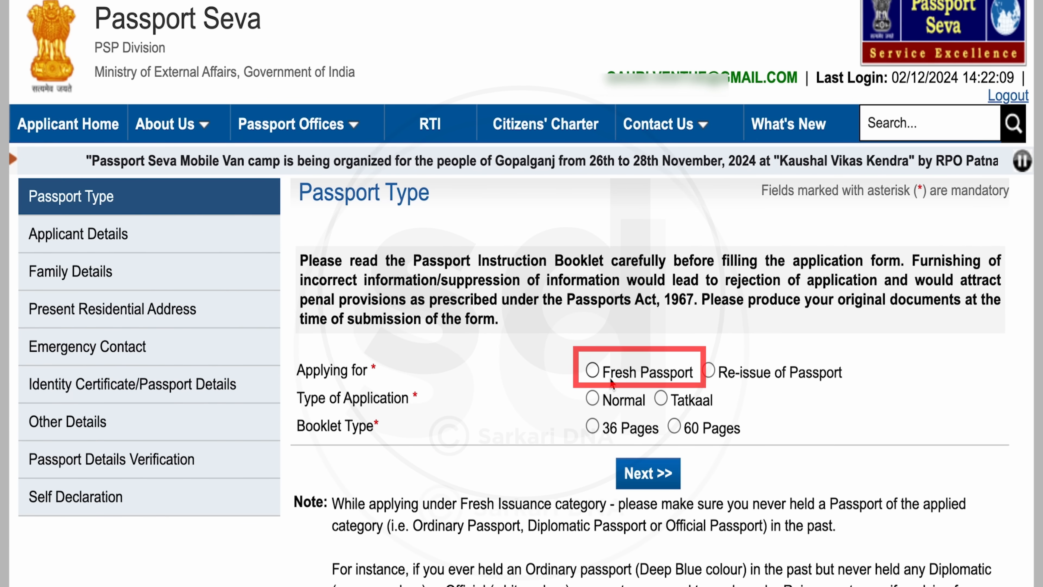
- Set the passport type to Fresh Passport, Normal application, 36-page booklet
click(592, 371)
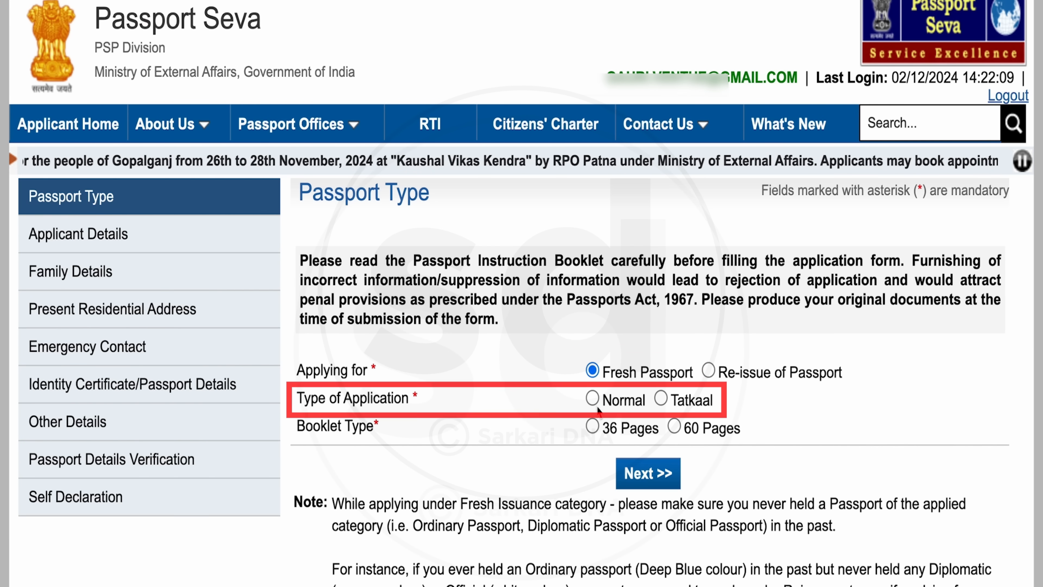
click(593, 398)
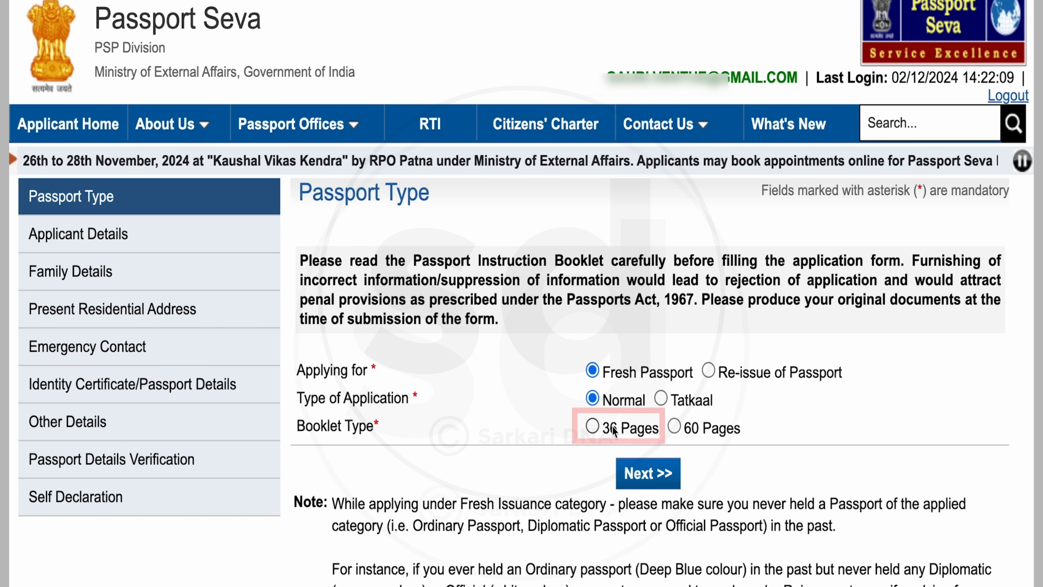
click(593, 426)
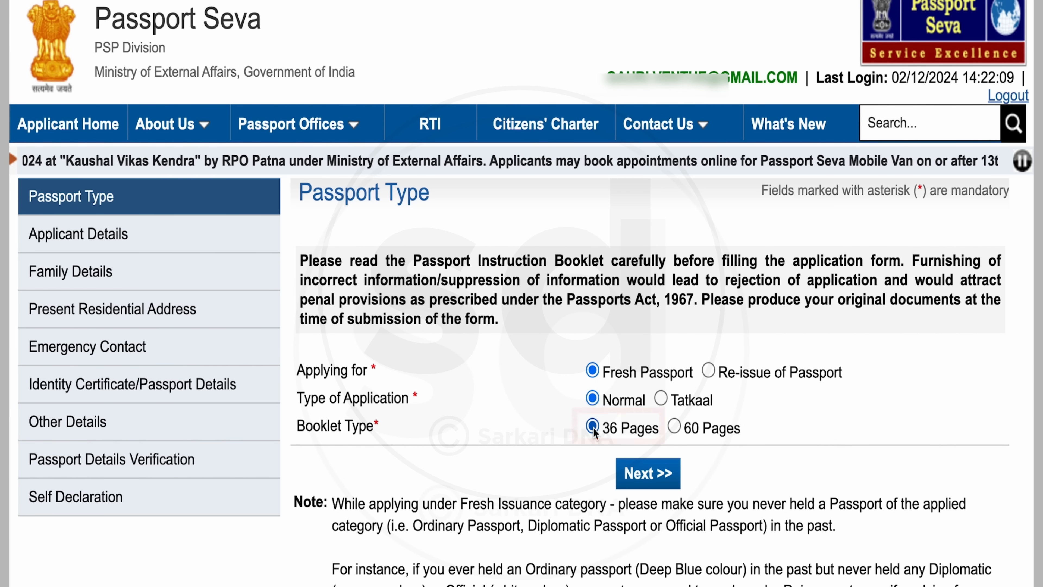
scroll(566, 468, down, 1)
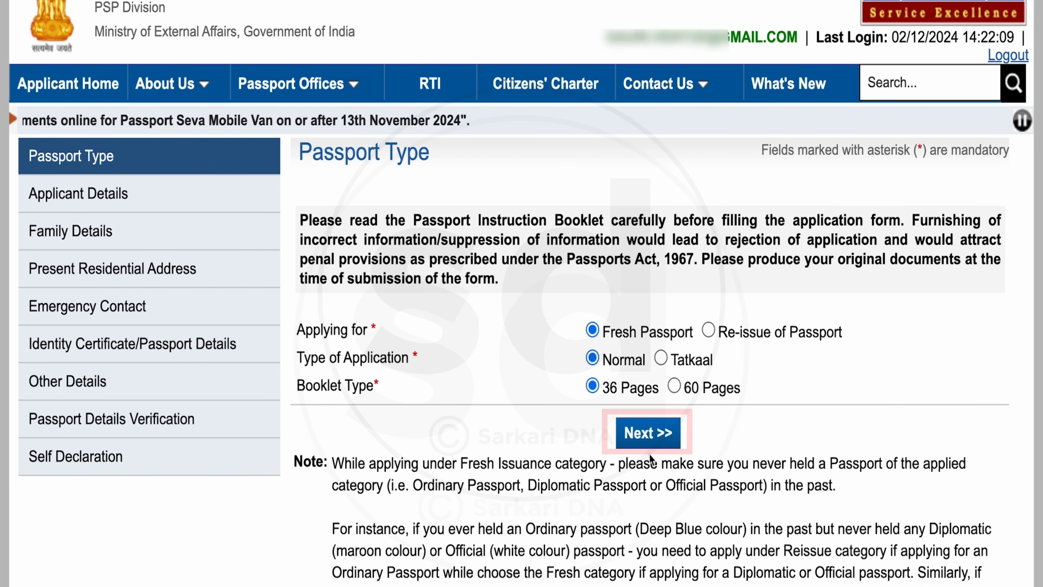
click(649, 433)
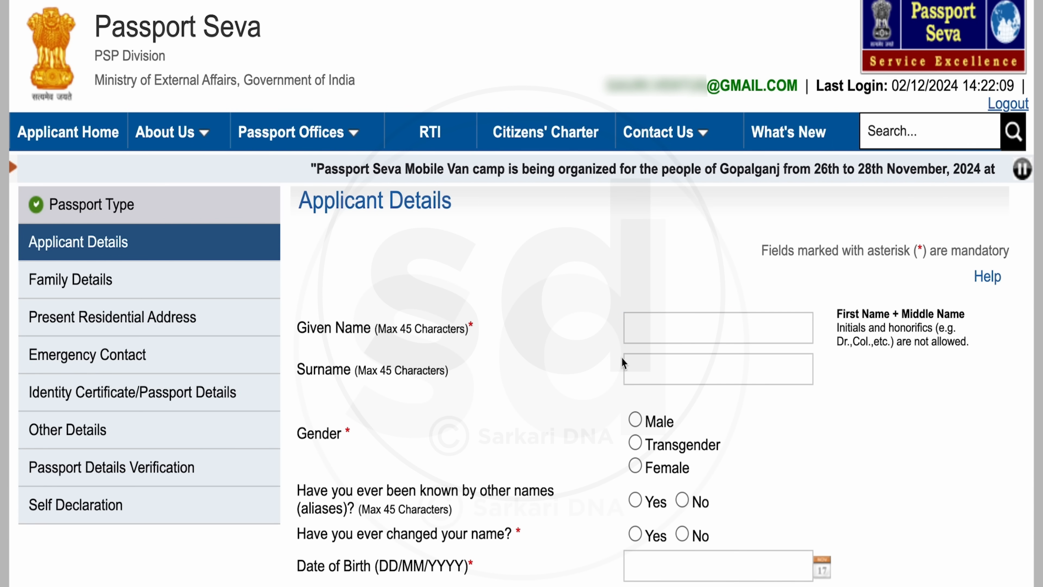
- Enter the applicant's given name and set the gender to Male
click(710, 335)
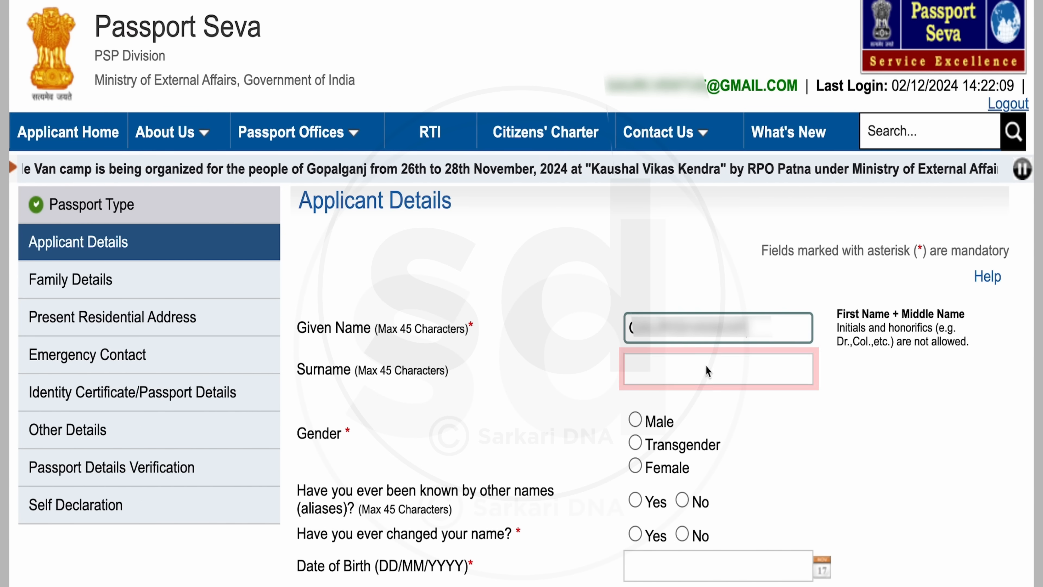
click(635, 419)
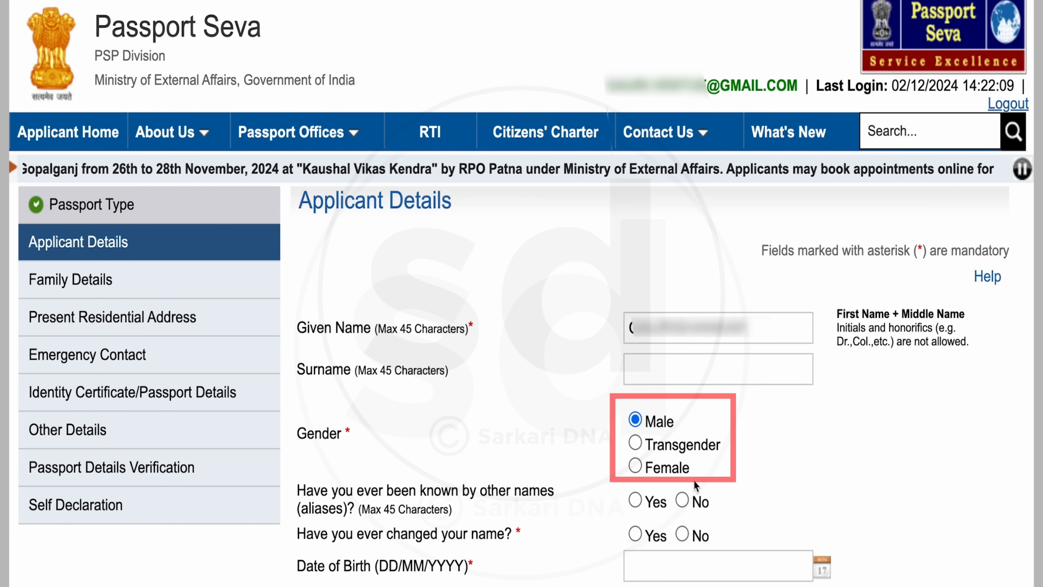
scroll(694, 480, down, 5)
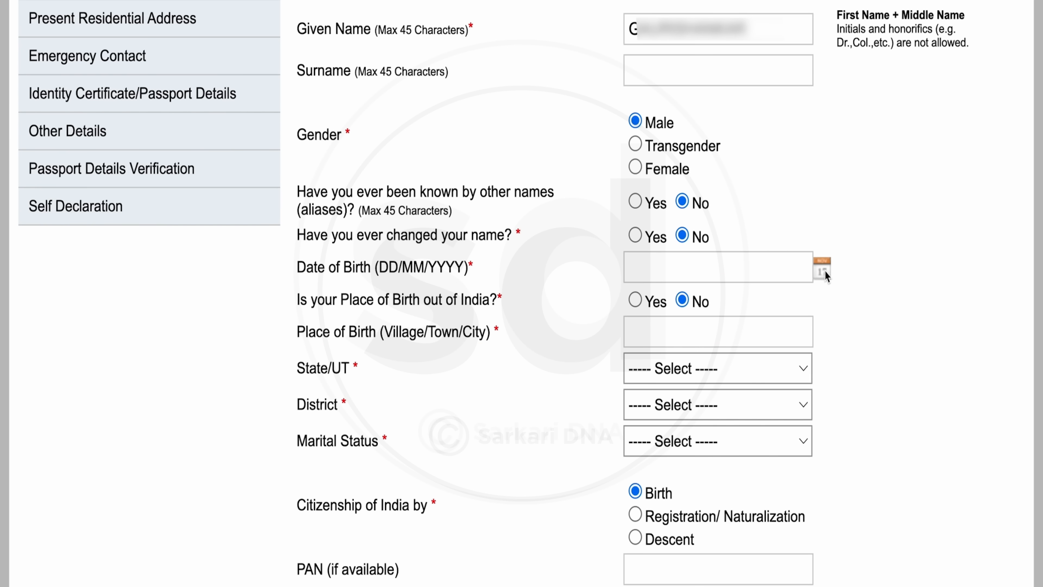
click(823, 271)
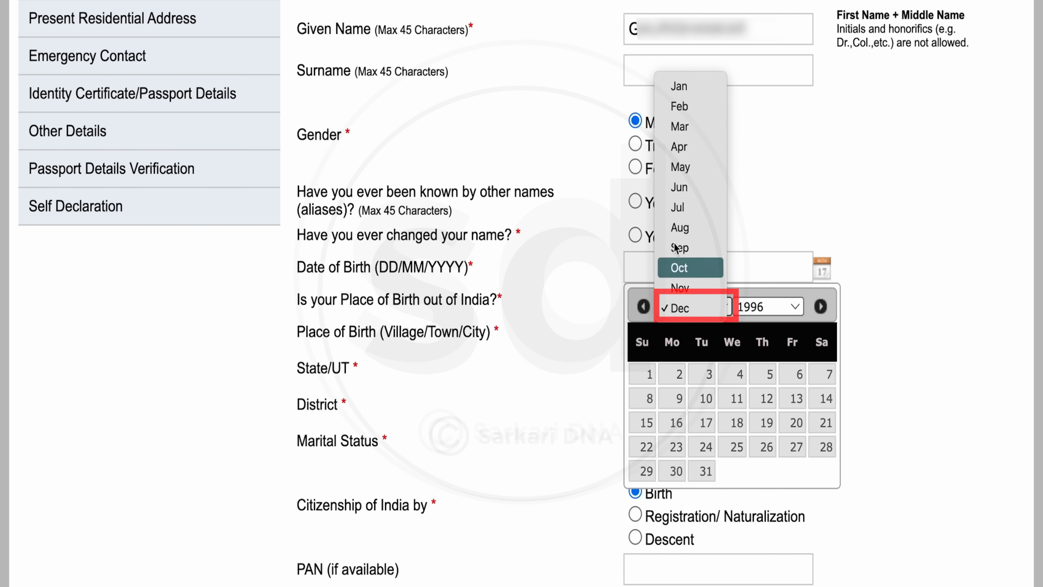
click(686, 160)
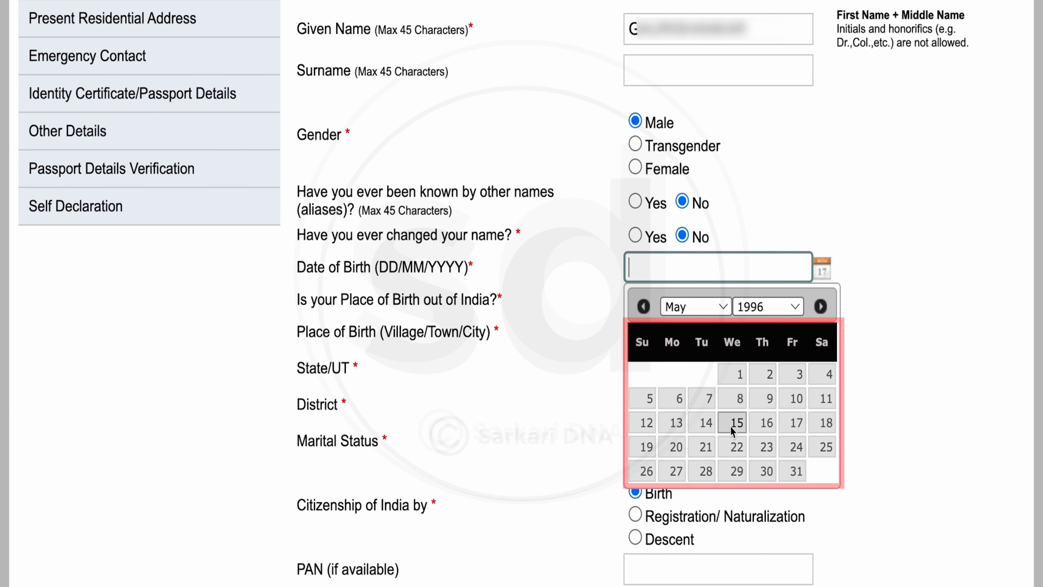
click(643, 423)
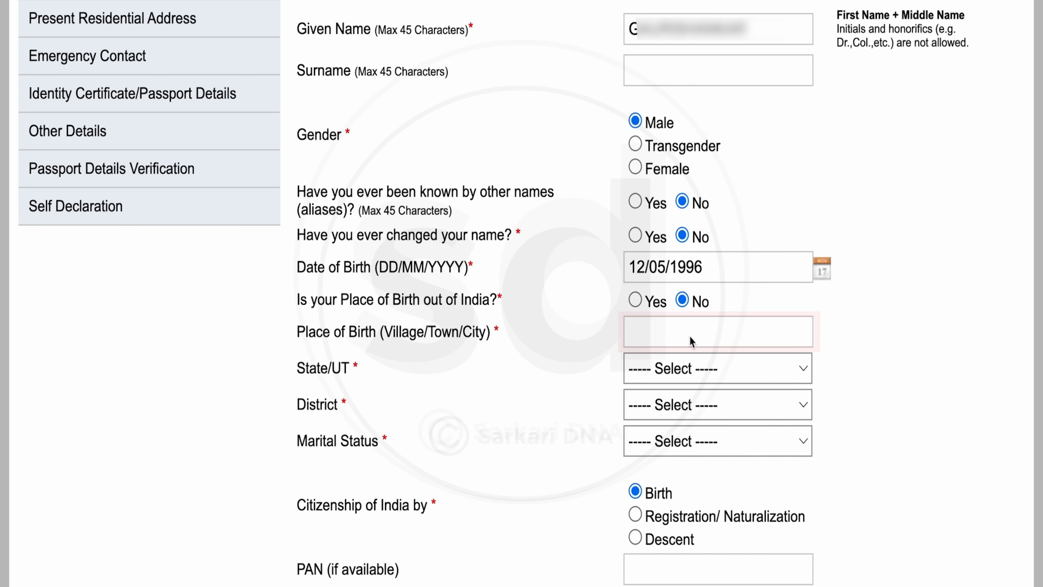
click(653, 328)
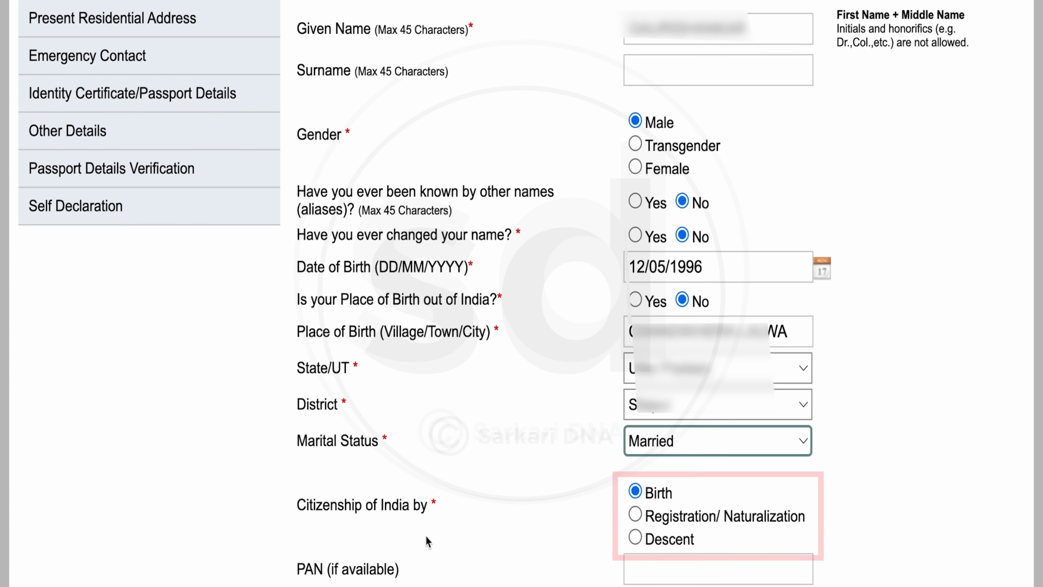
scroll(420, 527, down, 1)
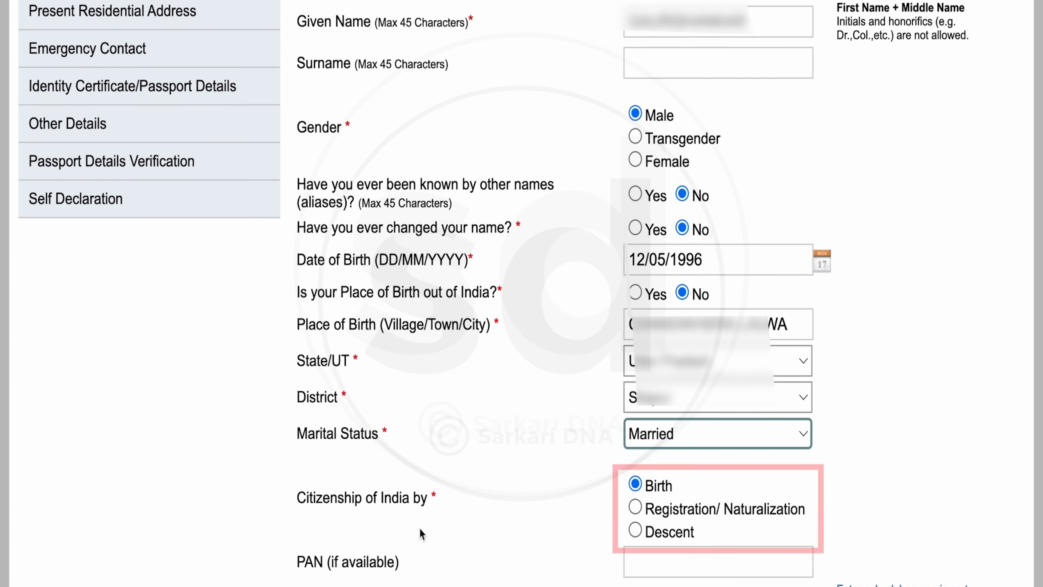
scroll(420, 528, down, 3)
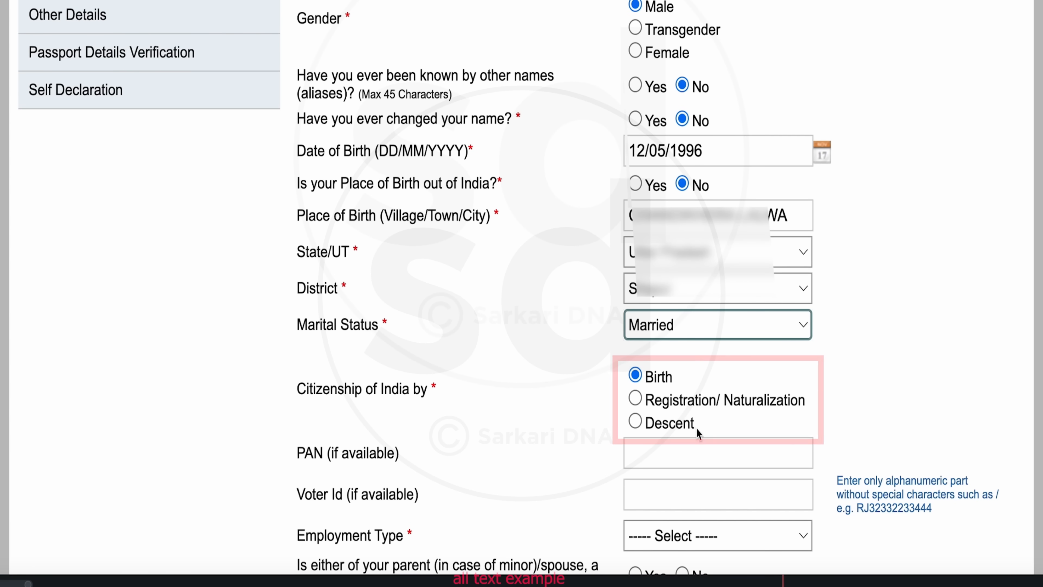
scroll(573, 440, down, 6)
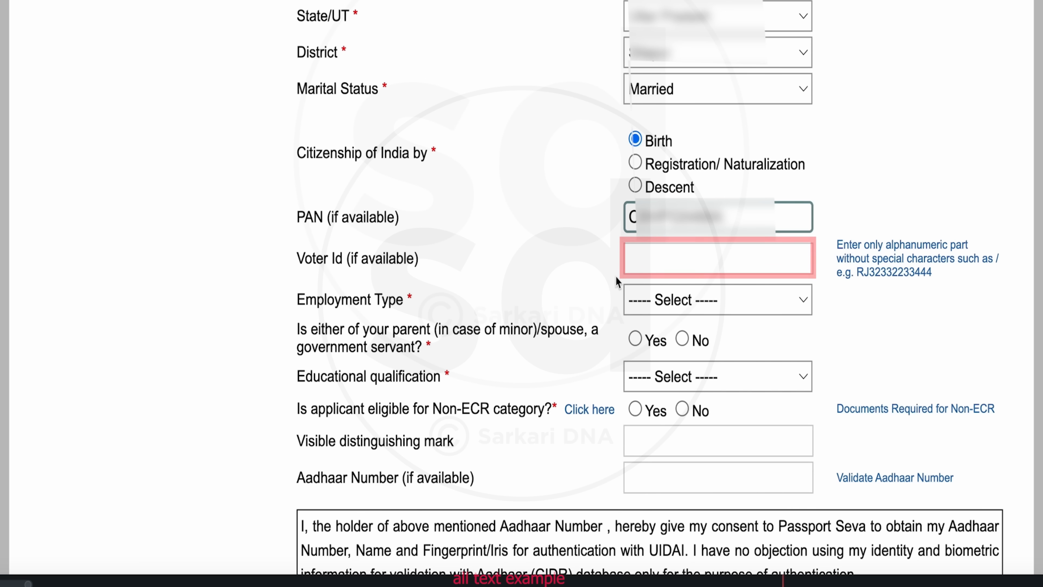
- Set employment type to Private, government servant to No, and qualification to 10th Pass And Above
click(649, 300)
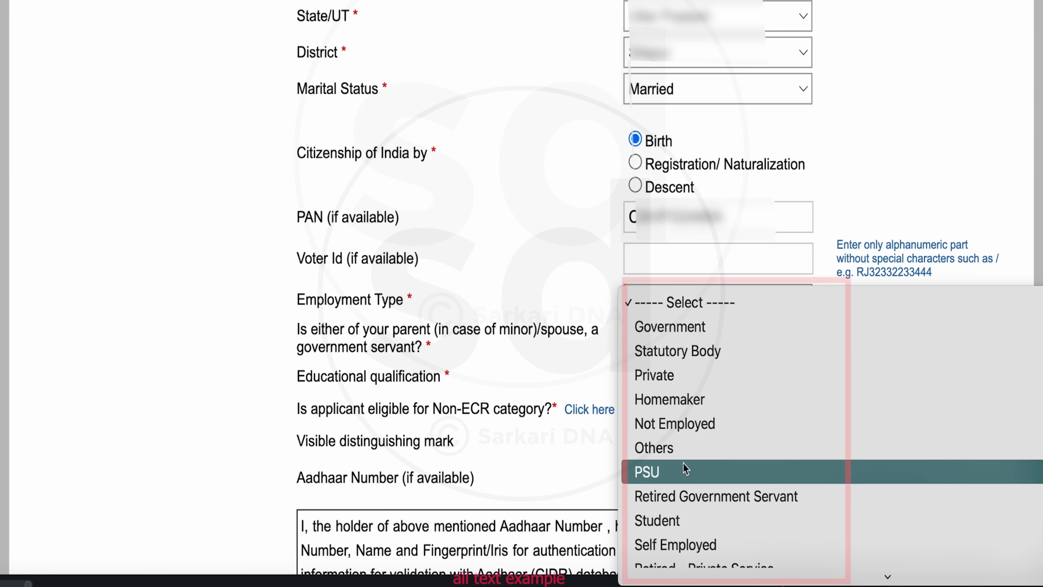
scroll(698, 502, down, 2)
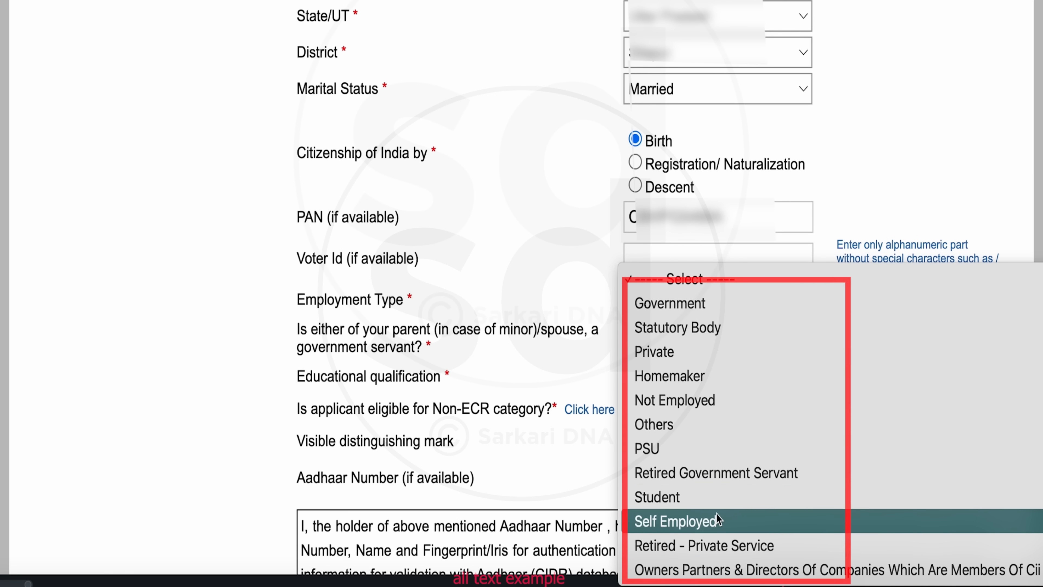
click(657, 352)
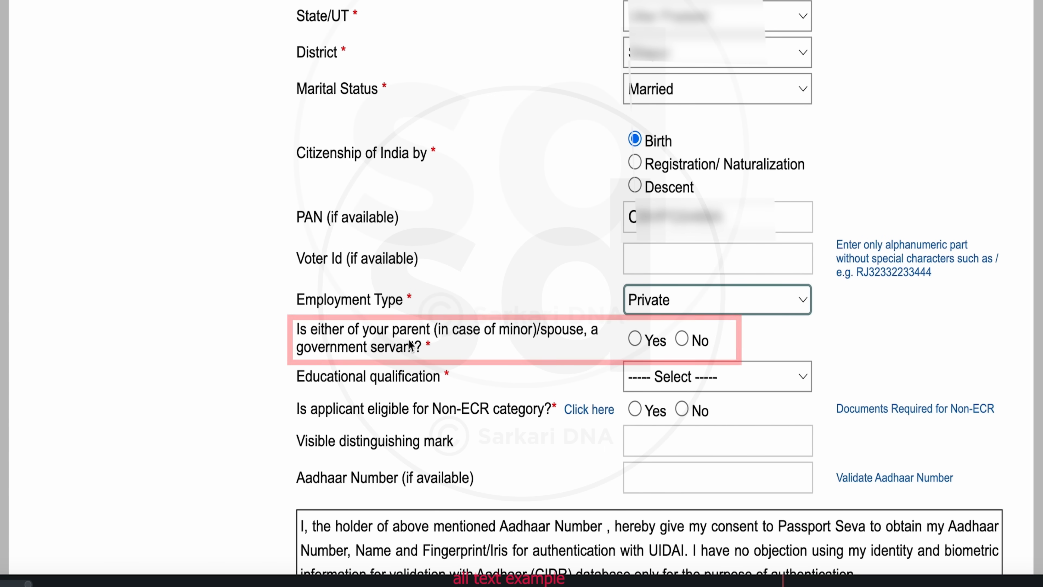
click(682, 338)
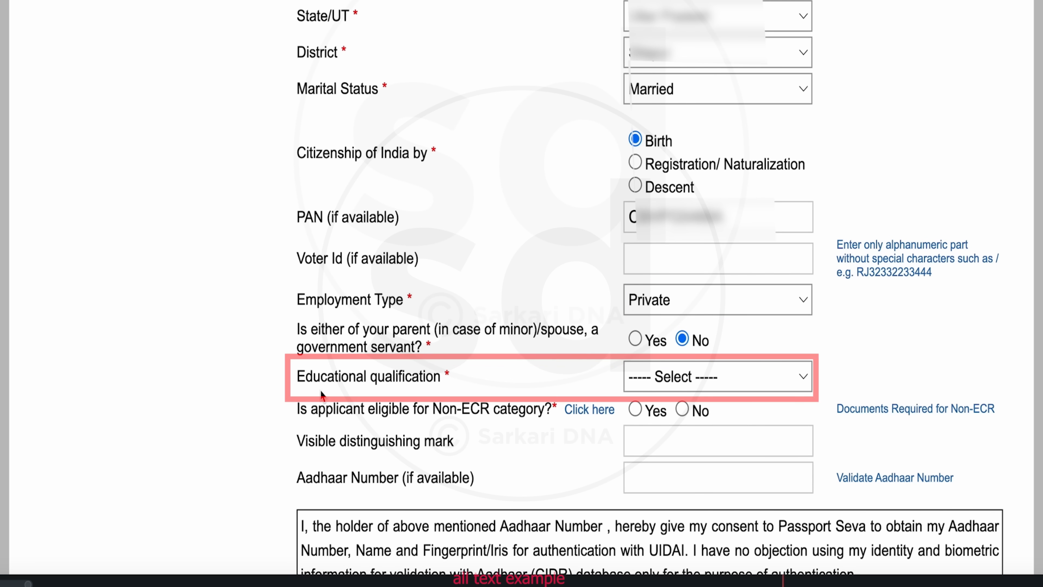
click(715, 382)
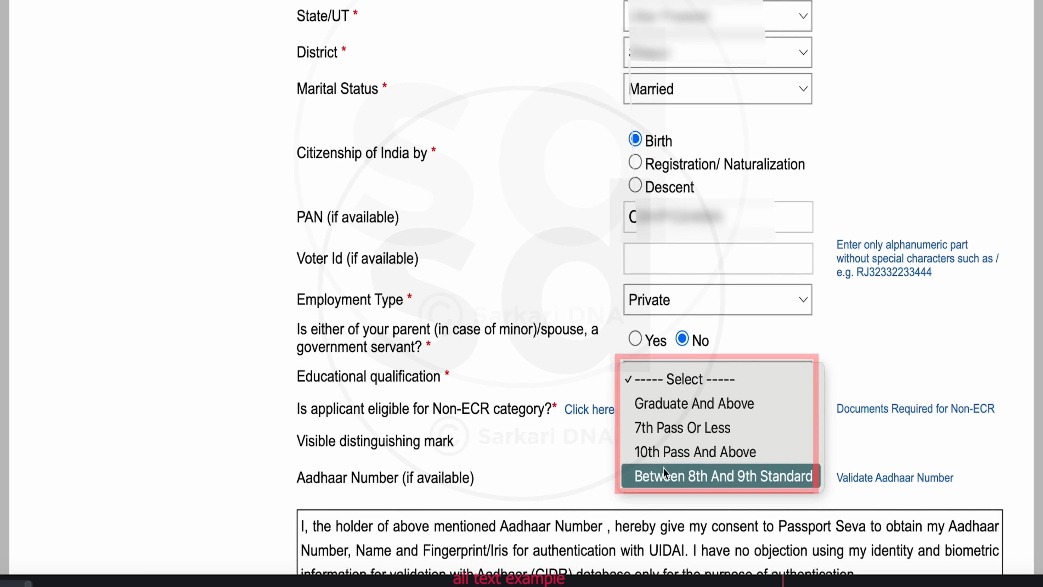
click(663, 451)
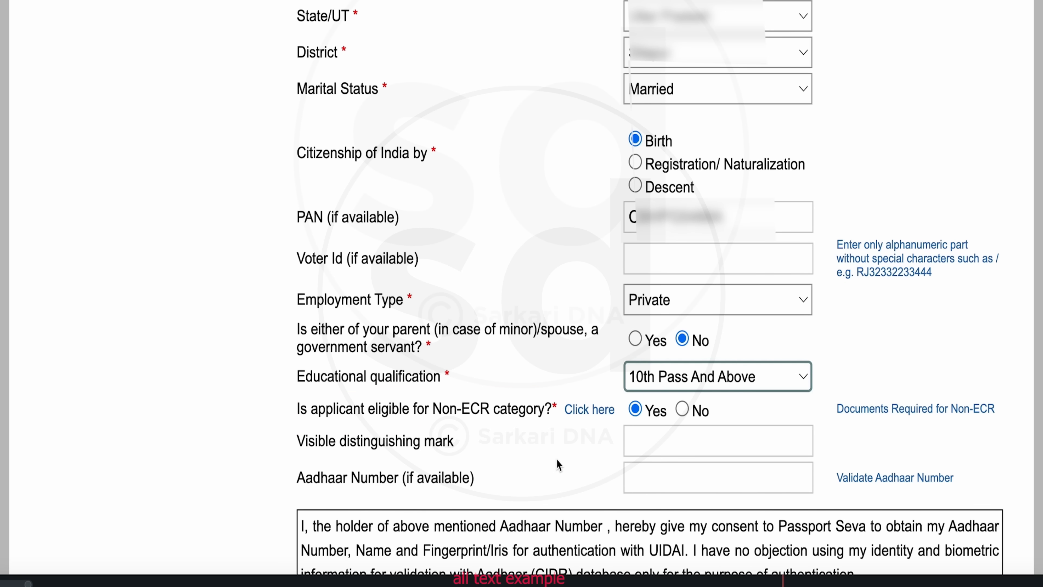
- Enter the Aadhaar number, agree to authentication consent, save the details and continue
scroll(557, 458, down, 4)
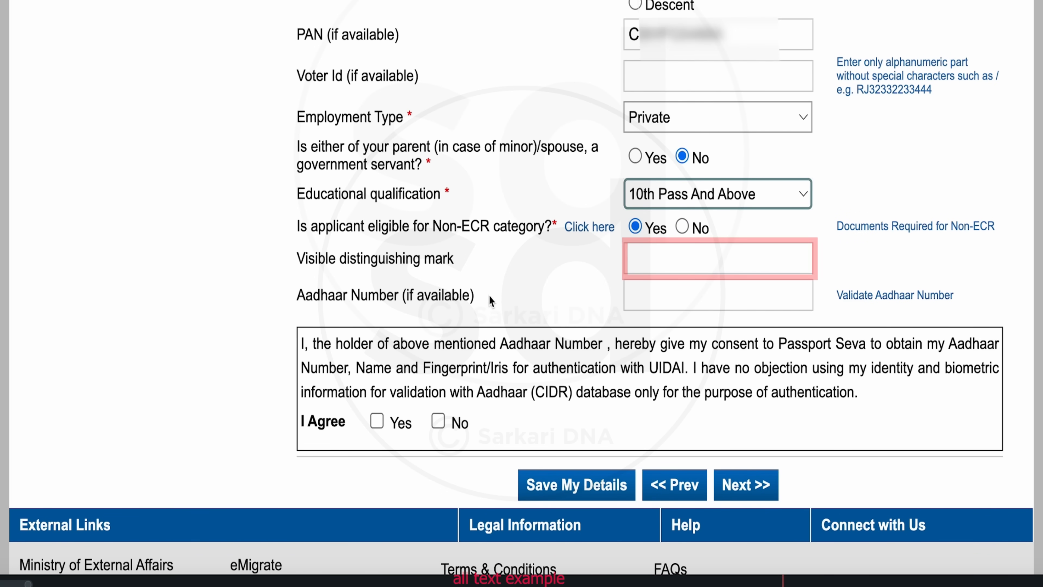
click(648, 298)
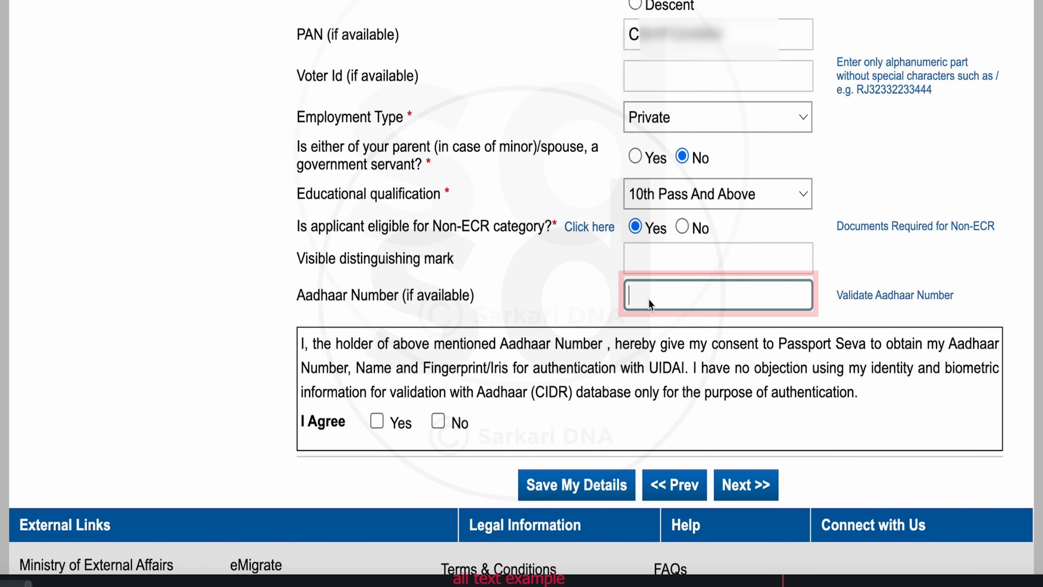
text(5)
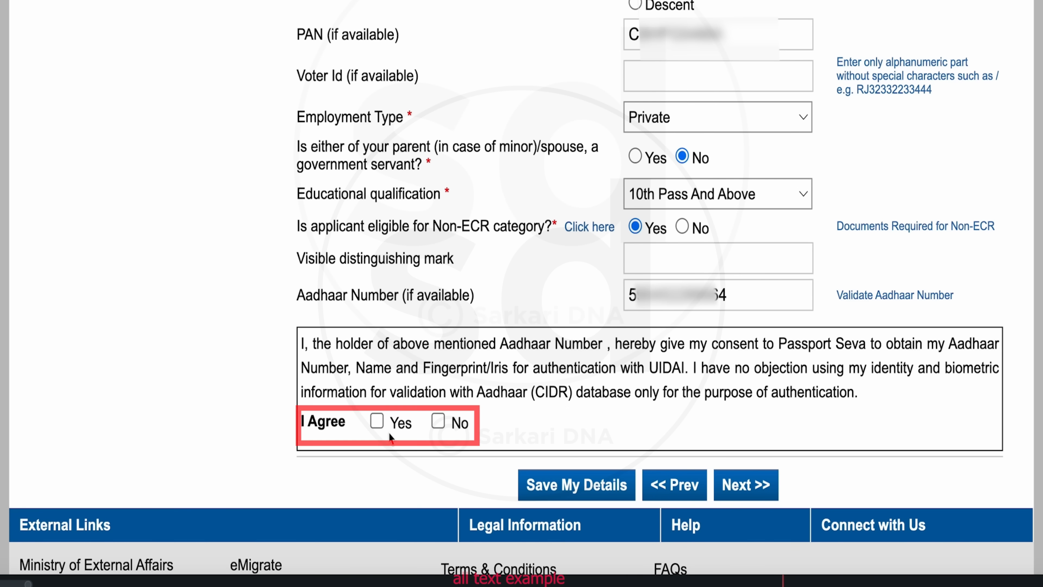
click(376, 420)
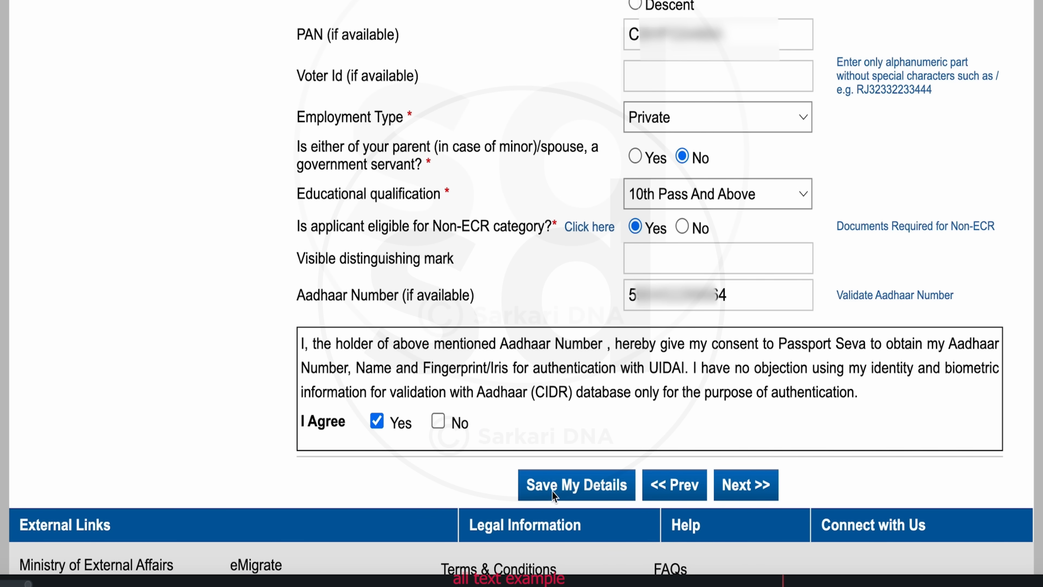
click(590, 493)
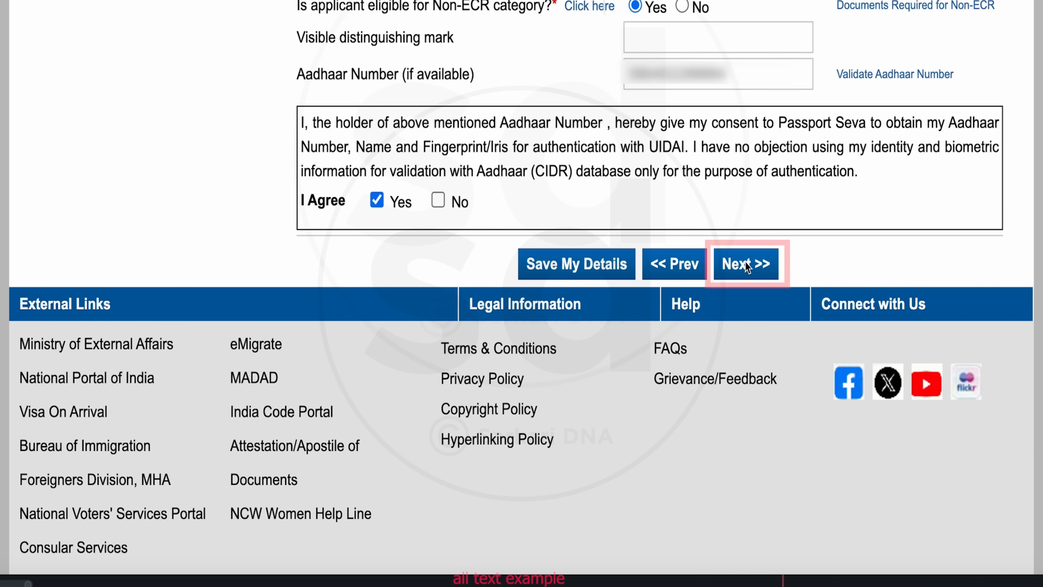
click(746, 265)
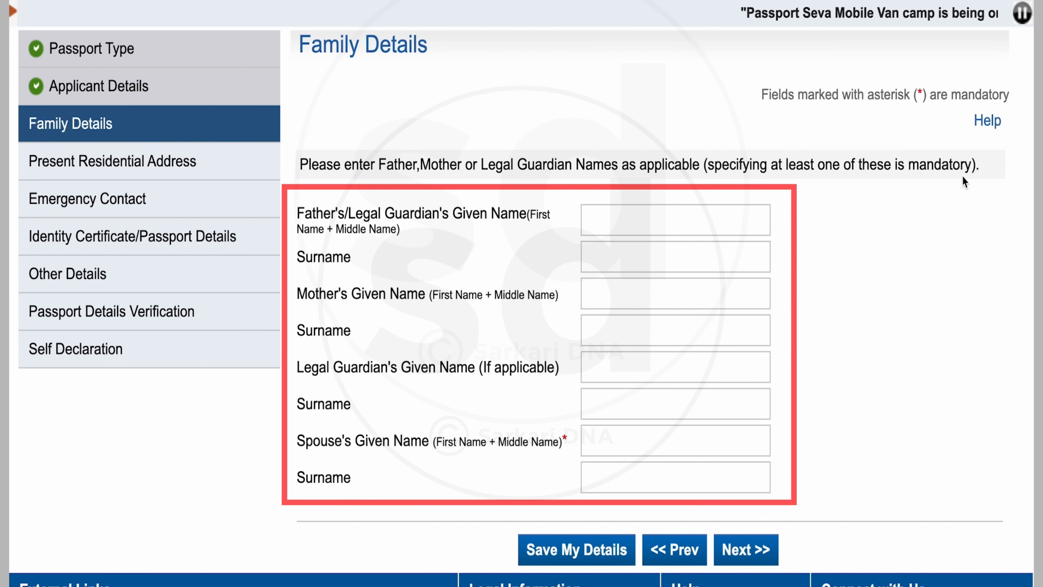
- Enter the father's, mother's and spouse's given names in capital letters
click(622, 221)
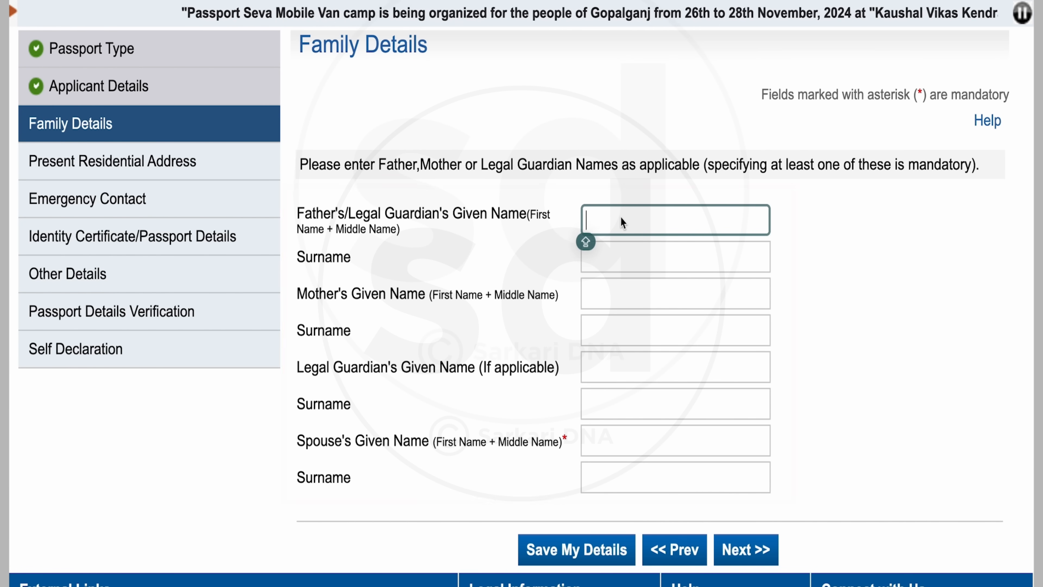
key(Caps_Lock)
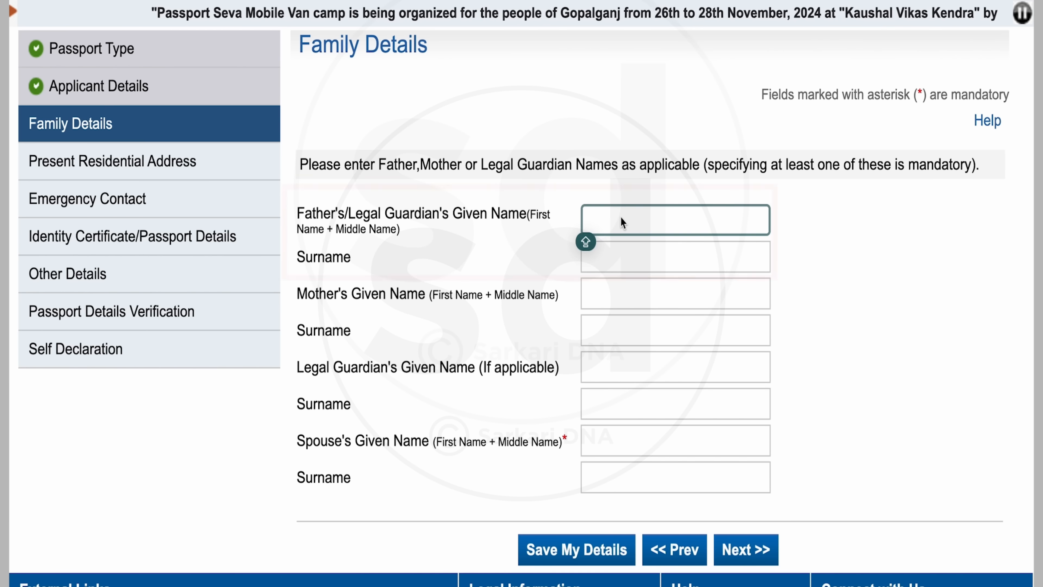
text(......)
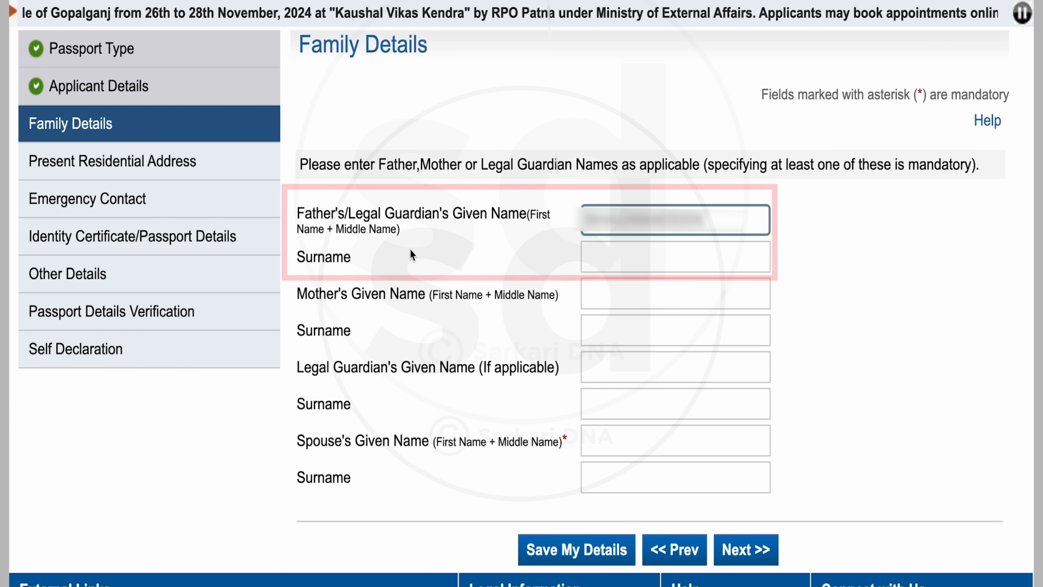
click(611, 286)
text(...)
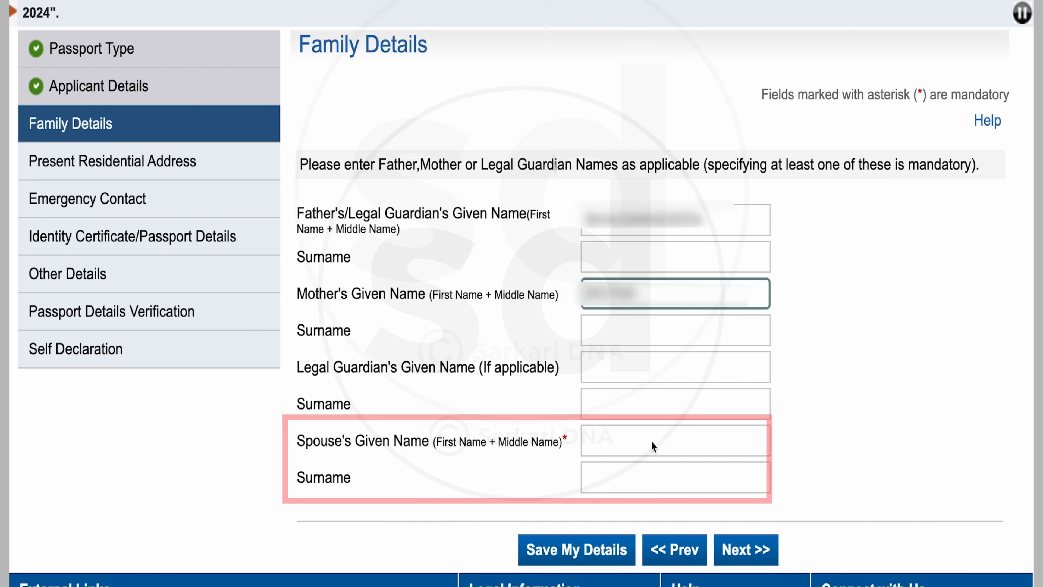
click(625, 439)
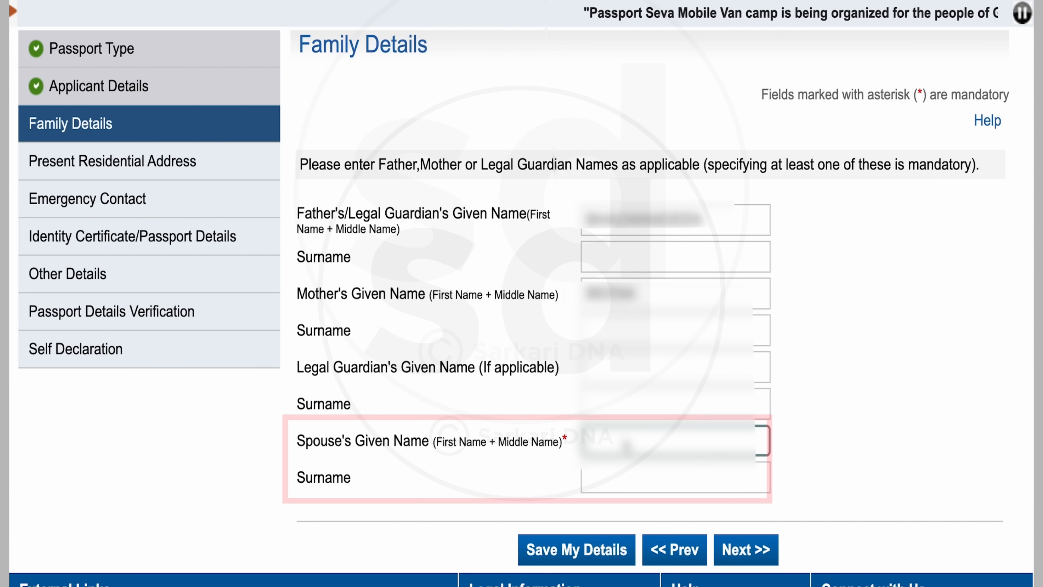
text(...)
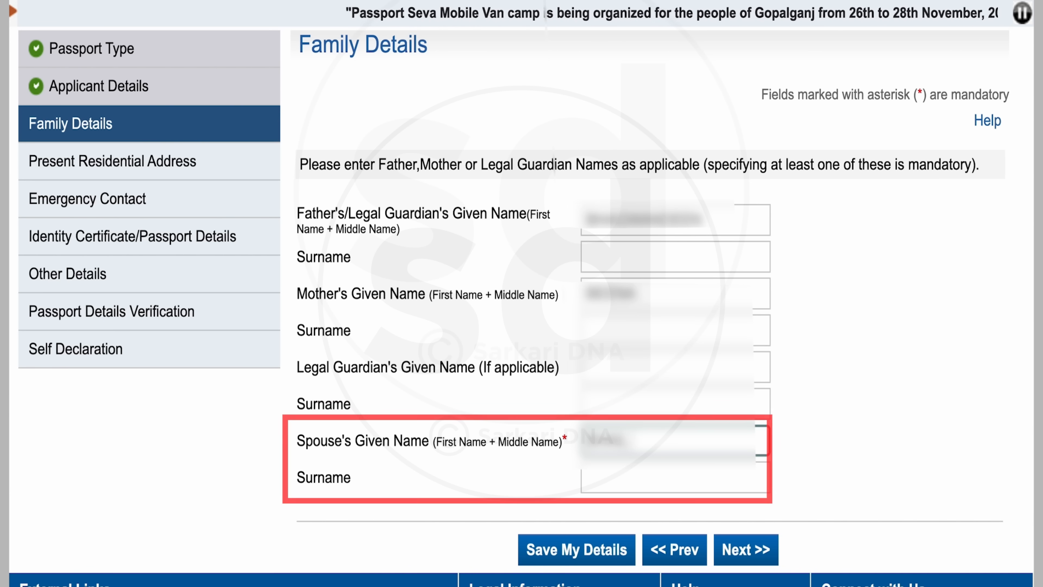
text( ...)
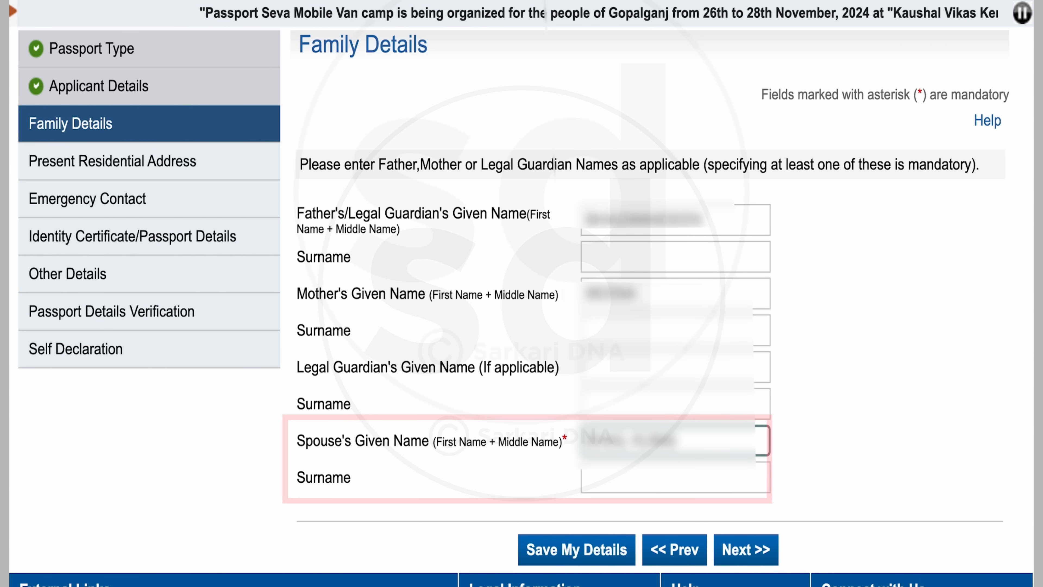
scroll(640, 343, down, 5)
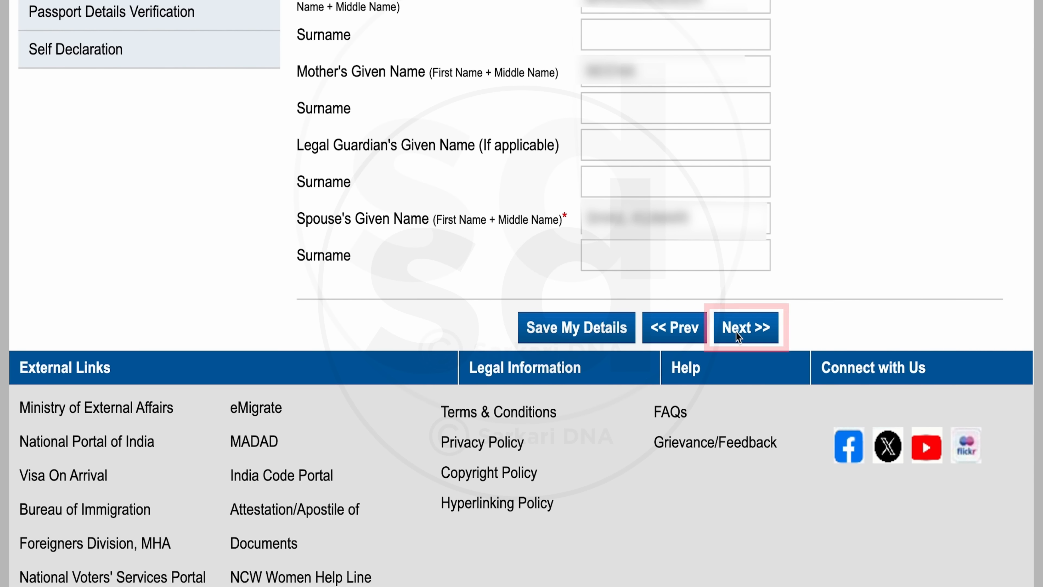
- On the present address step, enter the house number and village/town, and choose the local police station
click(749, 333)
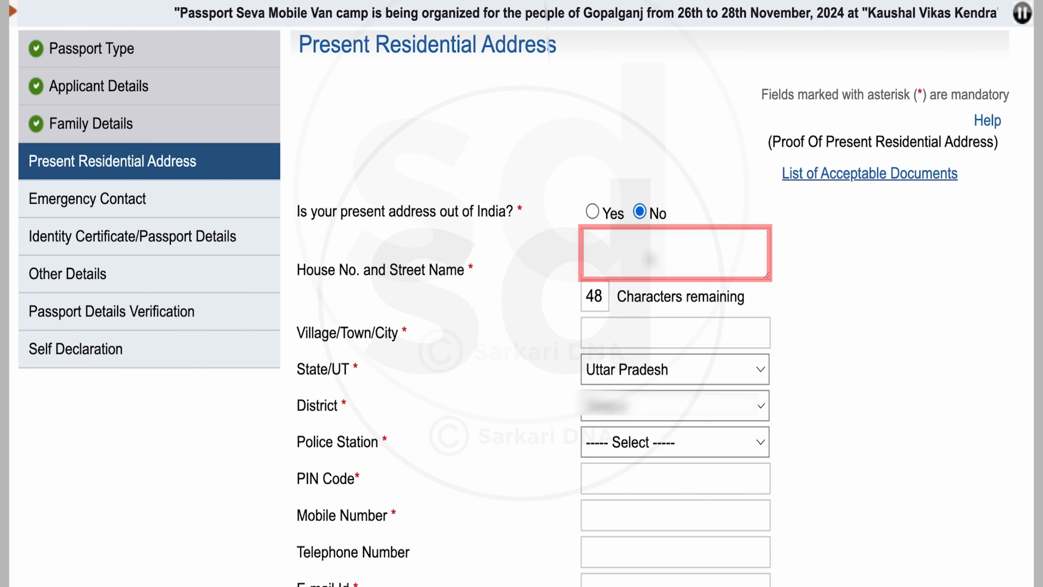
click(650, 260)
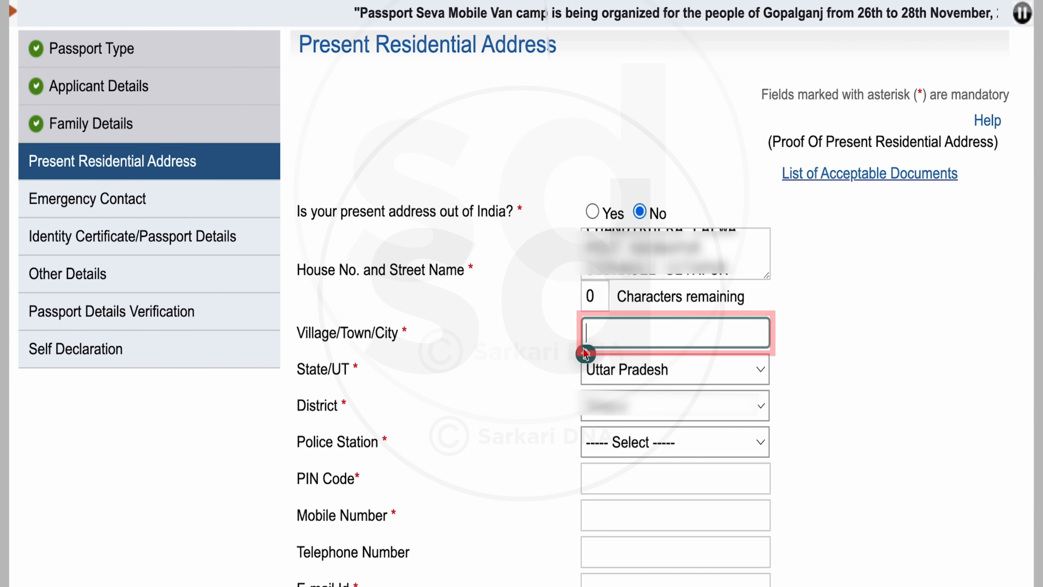
click(605, 335)
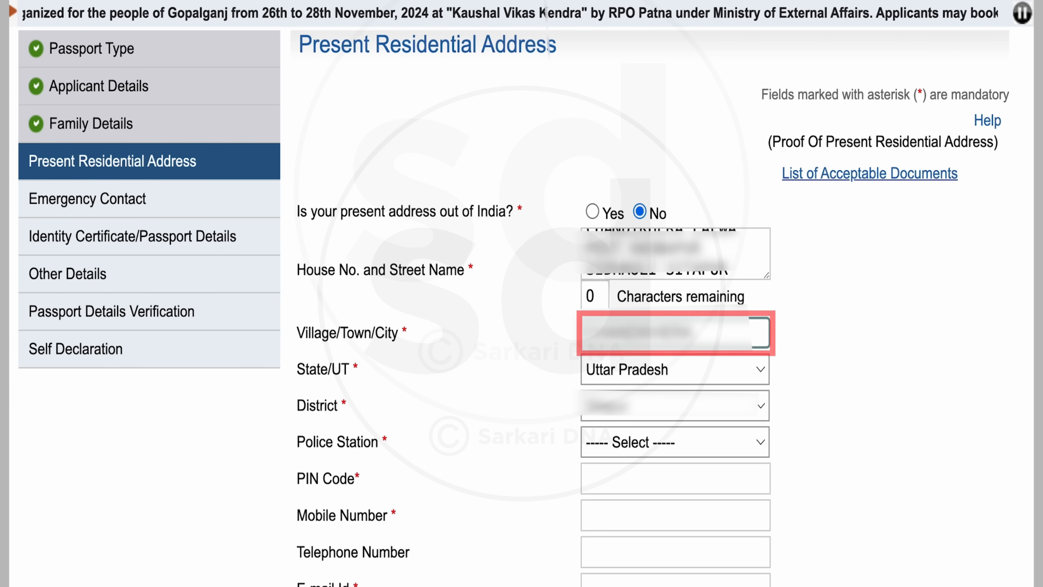
text(LALWA)
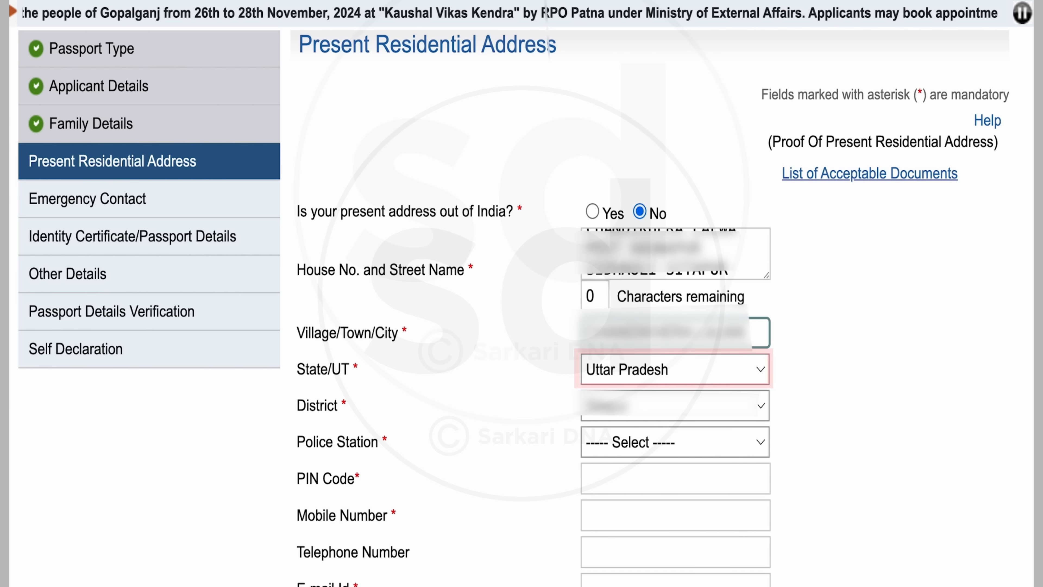
scroll(595, 283, down, 4)
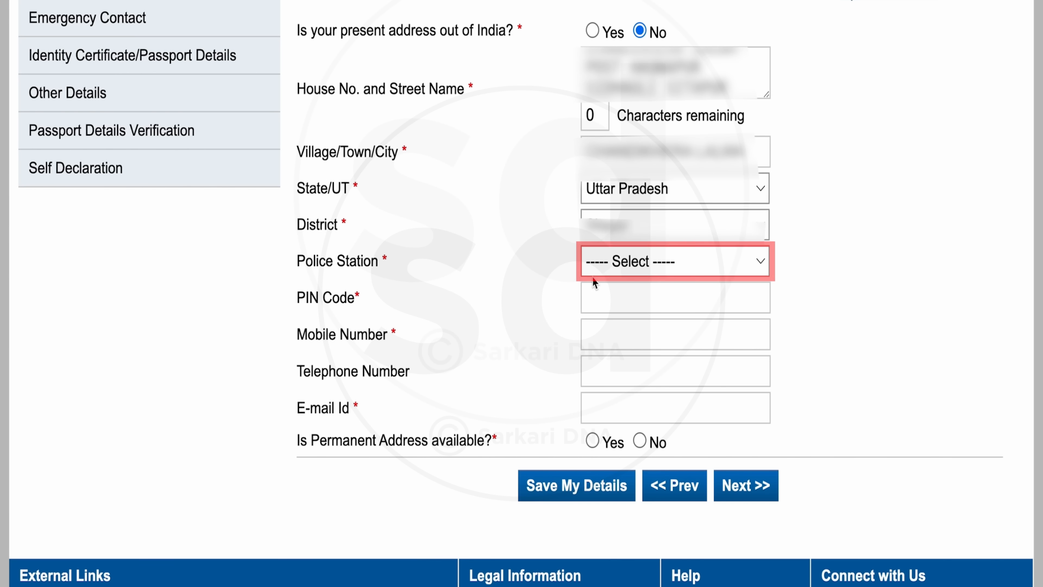
click(656, 268)
key(Down)
key(Down)
key(Down)
key(Down)
key(Down)
key(Down)
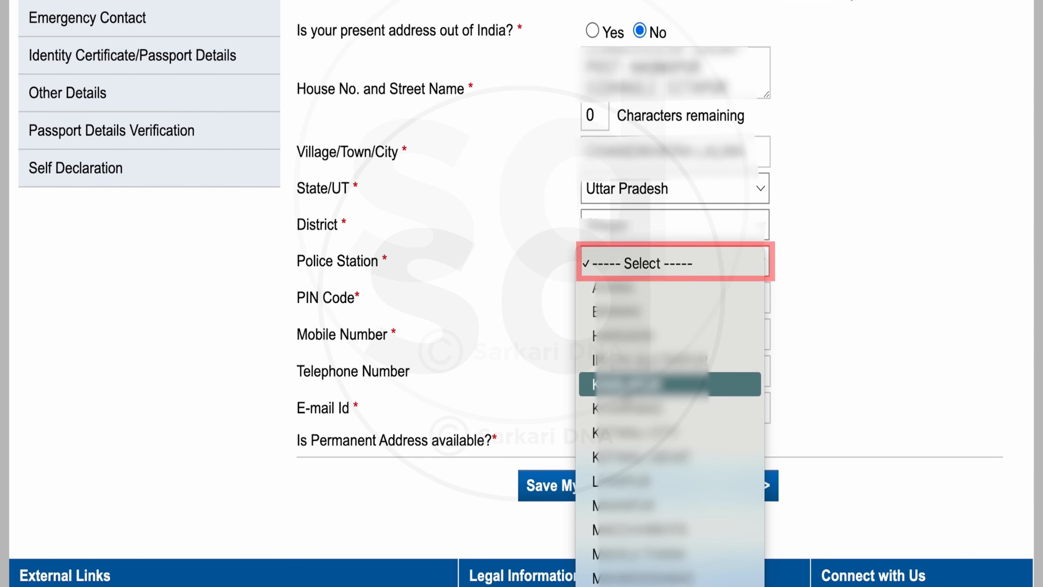
click(609, 331)
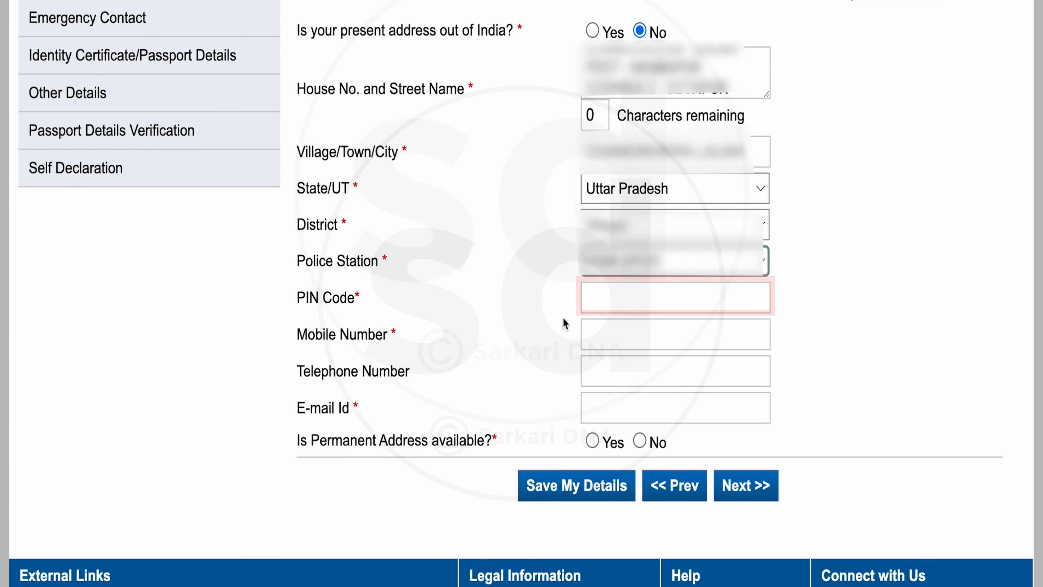
- Add the PIN code, mobile number and e-mail; mark a permanent address available and same as present
click(623, 299)
text(******)
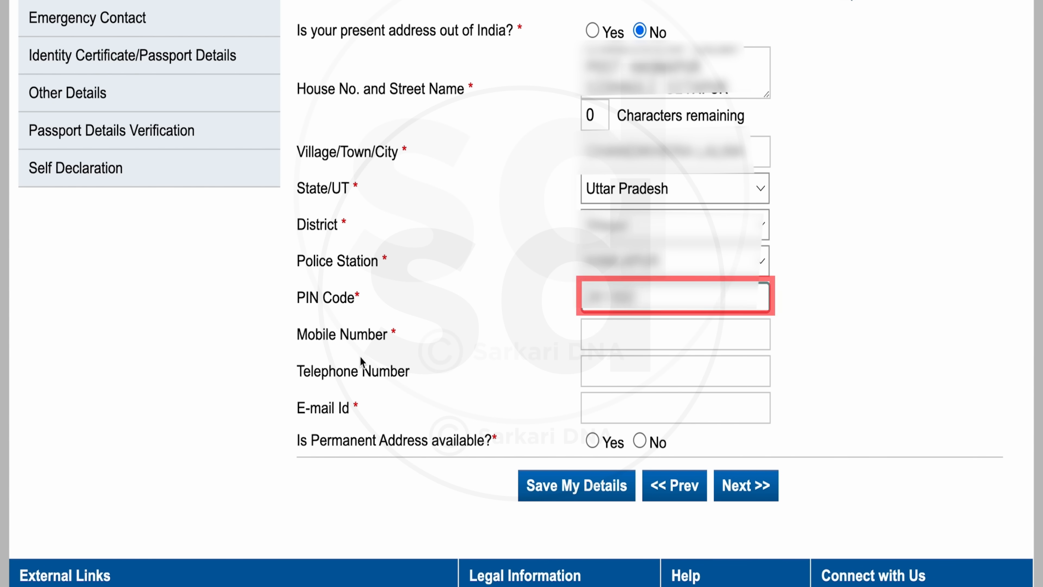
key(Tab)
text(**********)
click(634, 416)
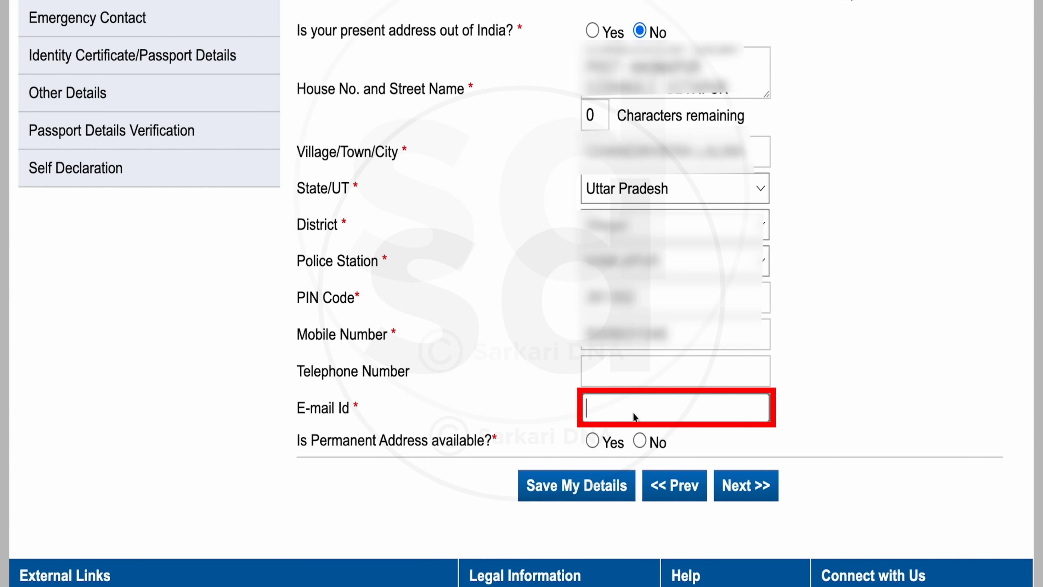
text(**)
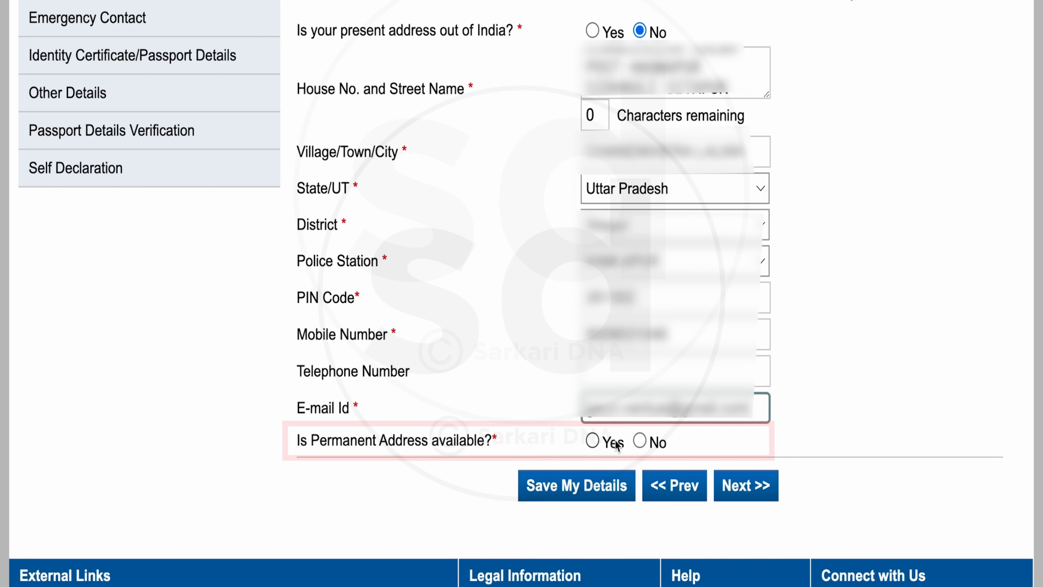
click(590, 441)
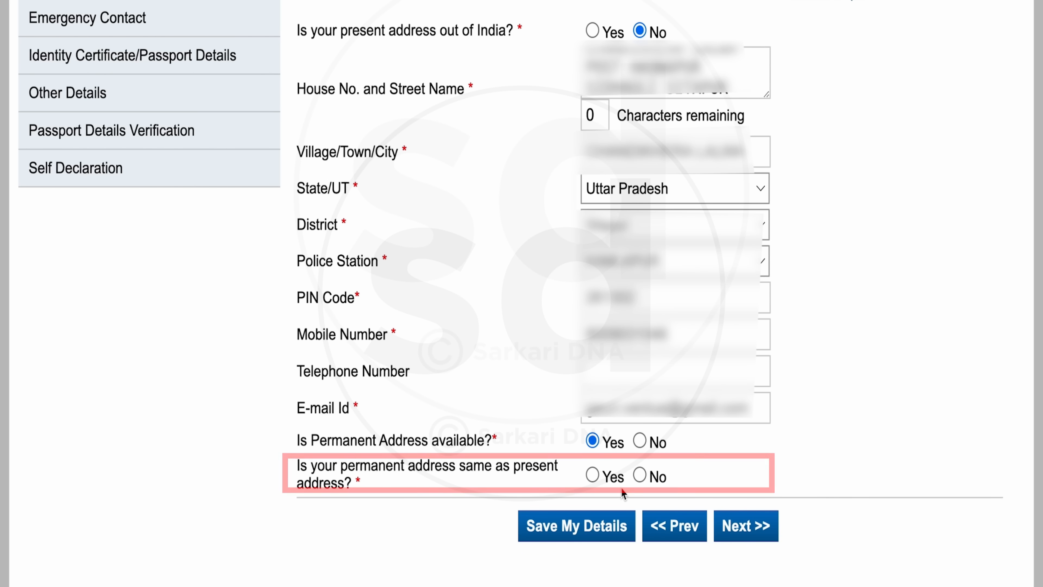
click(592, 476)
scroll(535, 265, down, 5)
- Continue through Emergency Contact to the Identity Certificate/Passport Details step
click(732, 292)
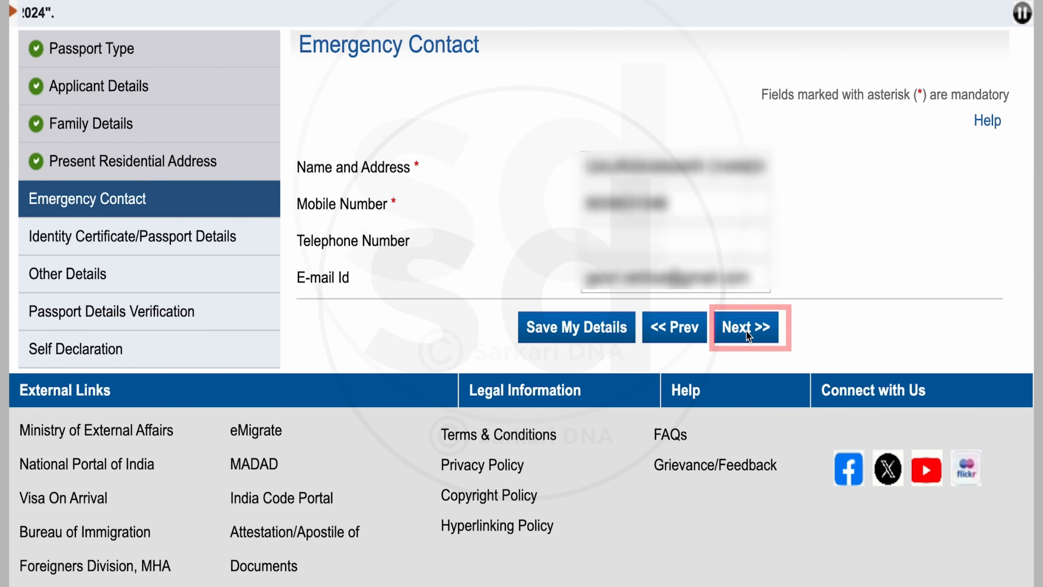
click(746, 328)
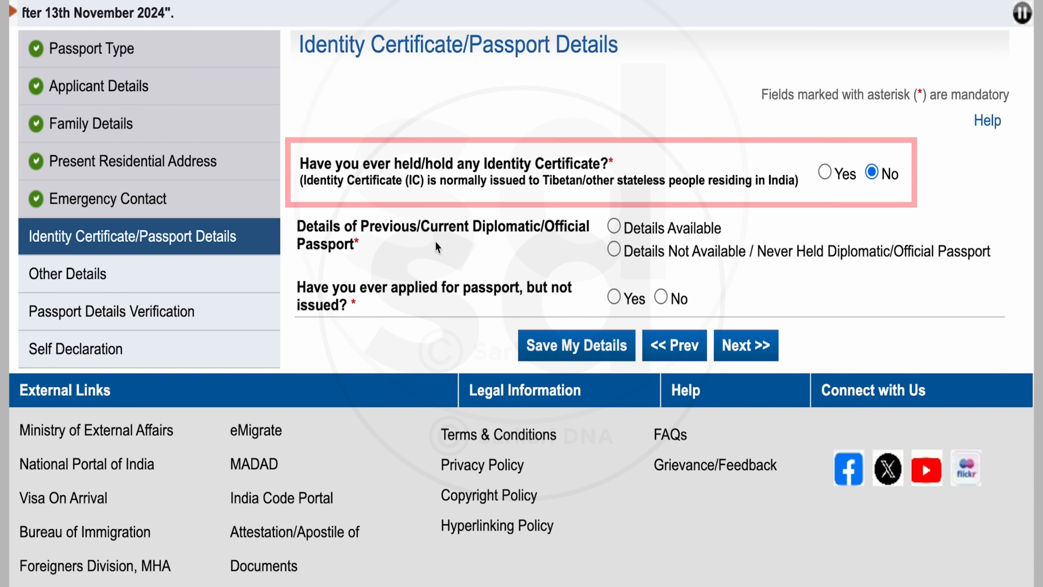
- Mark diplomatic passport as 'Details Not Available / Never Held' and applied-but-not-issued as No, then continue
click(776, 257)
click(661, 297)
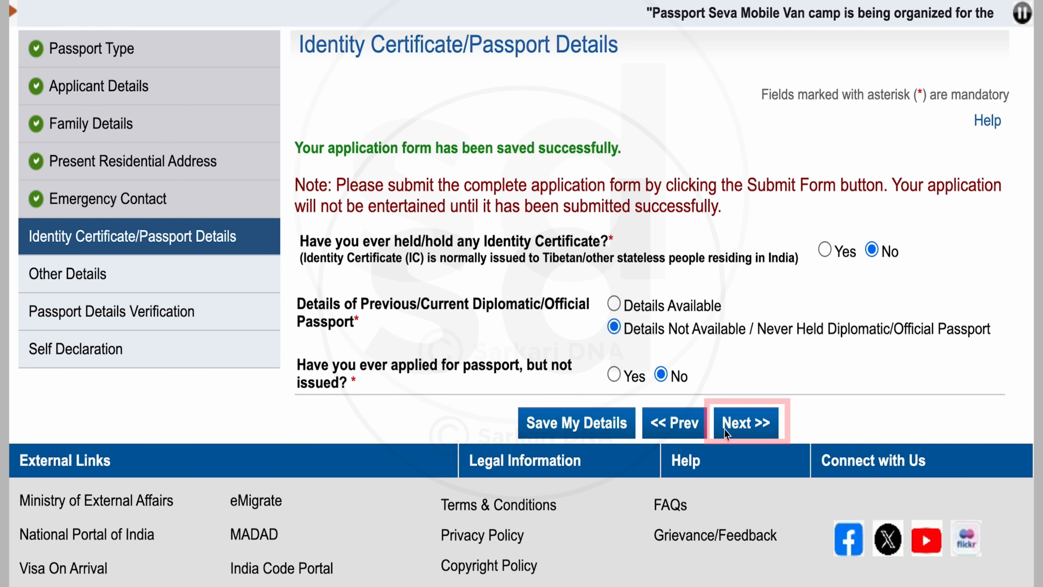
click(757, 427)
- Answer No to all seven Other Details questions, from criminal proceedings to surrendering an Indian passport
scroll(657, 312, down, 2)
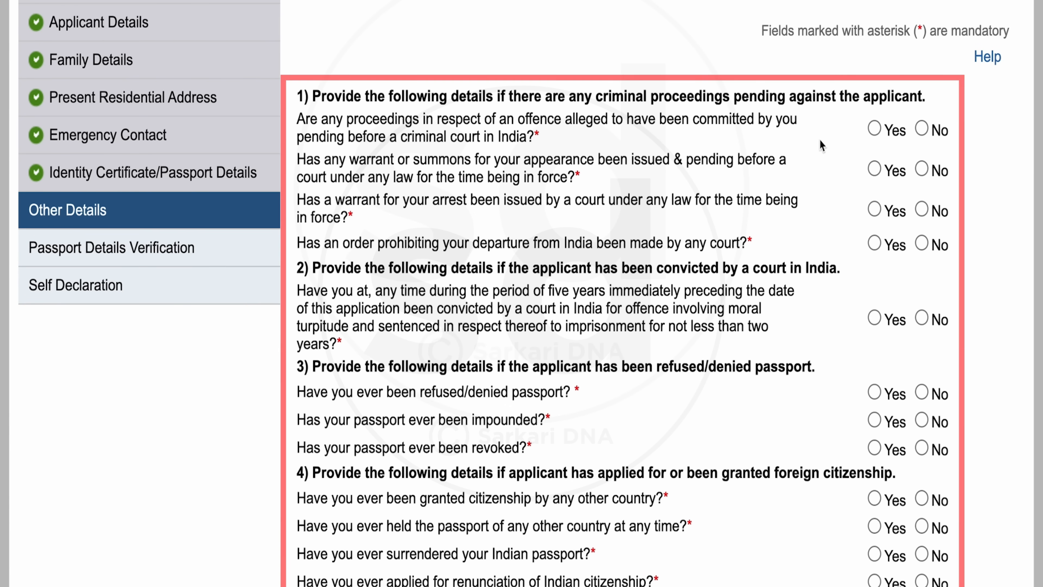
click(921, 128)
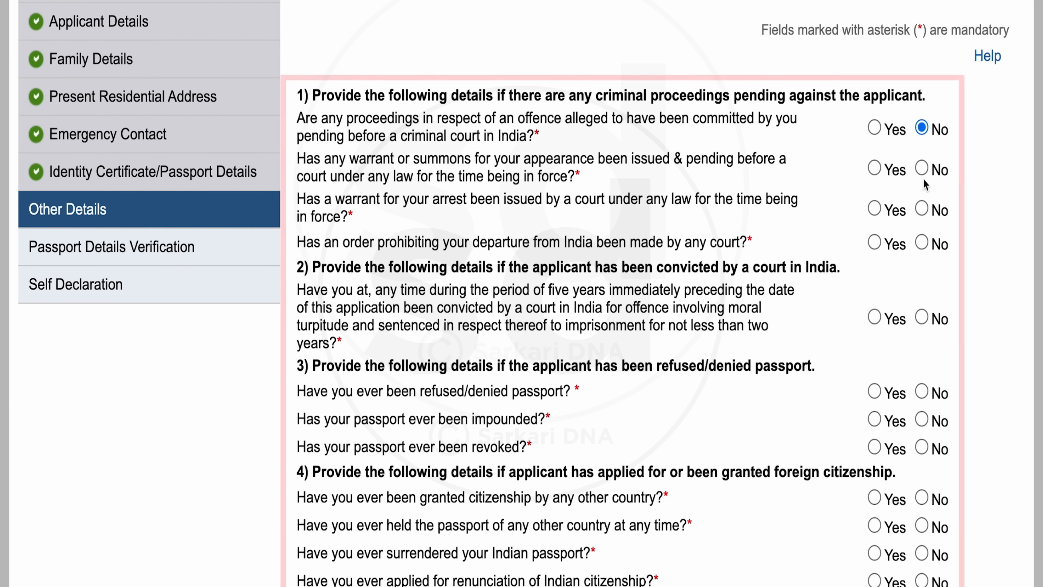
click(922, 168)
click(921, 209)
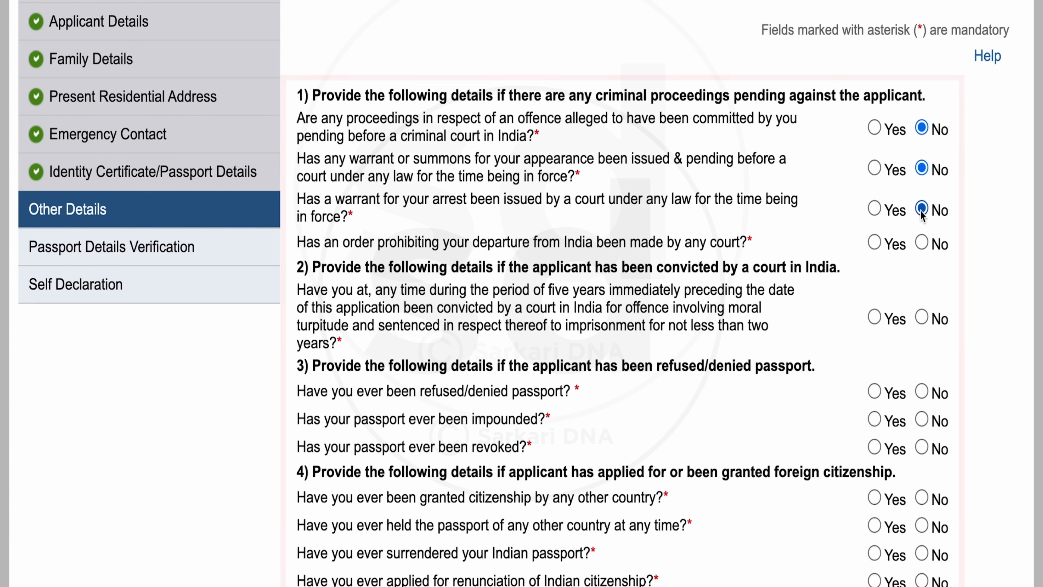
click(922, 242)
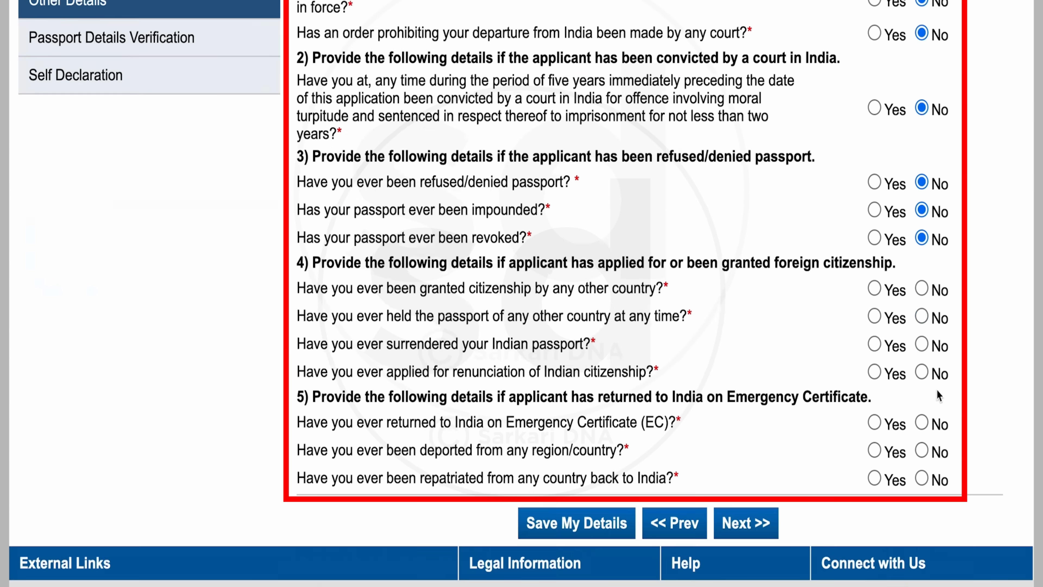
click(922, 289)
click(922, 317)
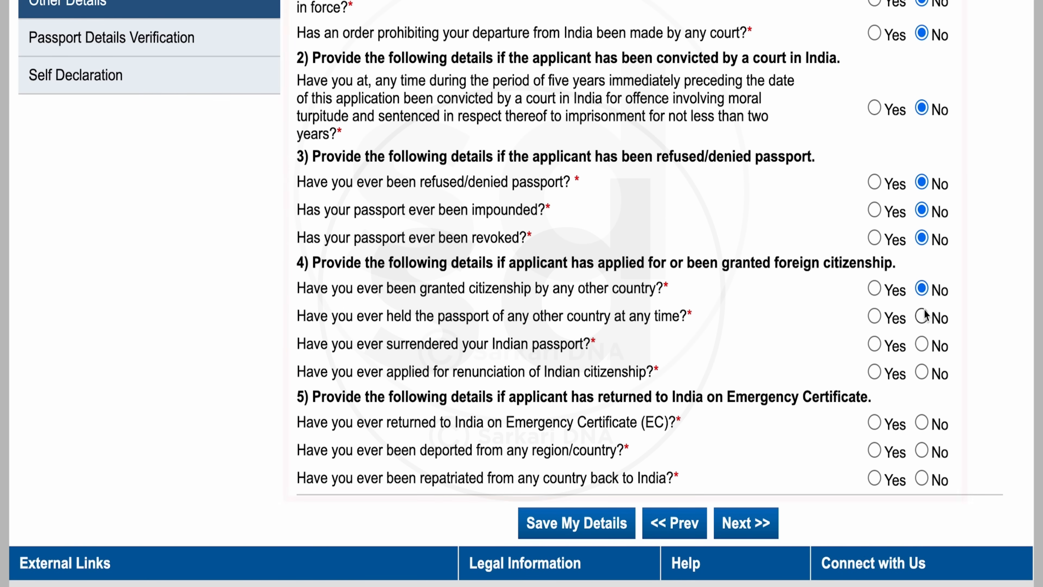
click(923, 345)
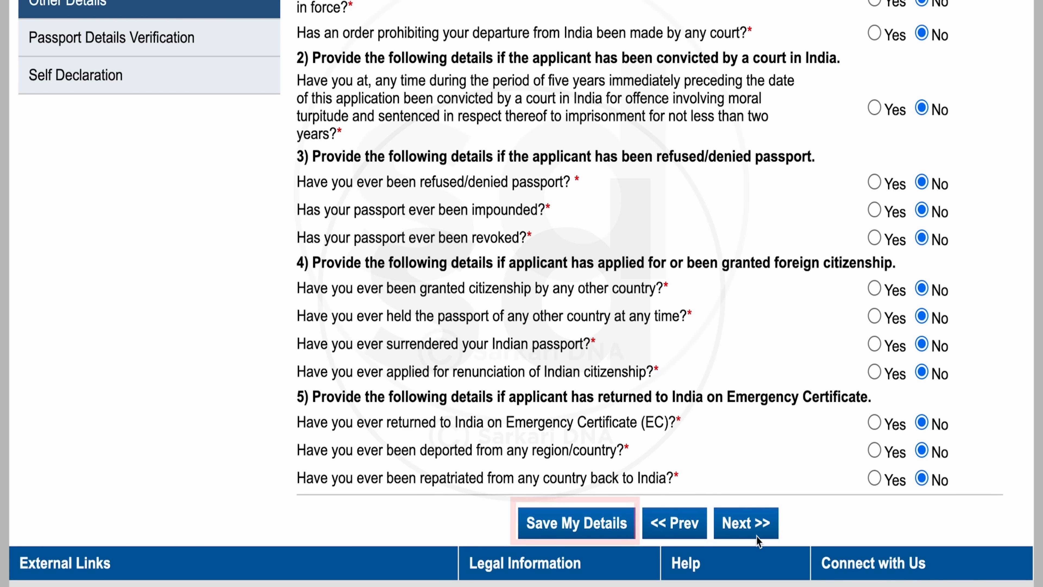
scroll(675, 431, down, 3)
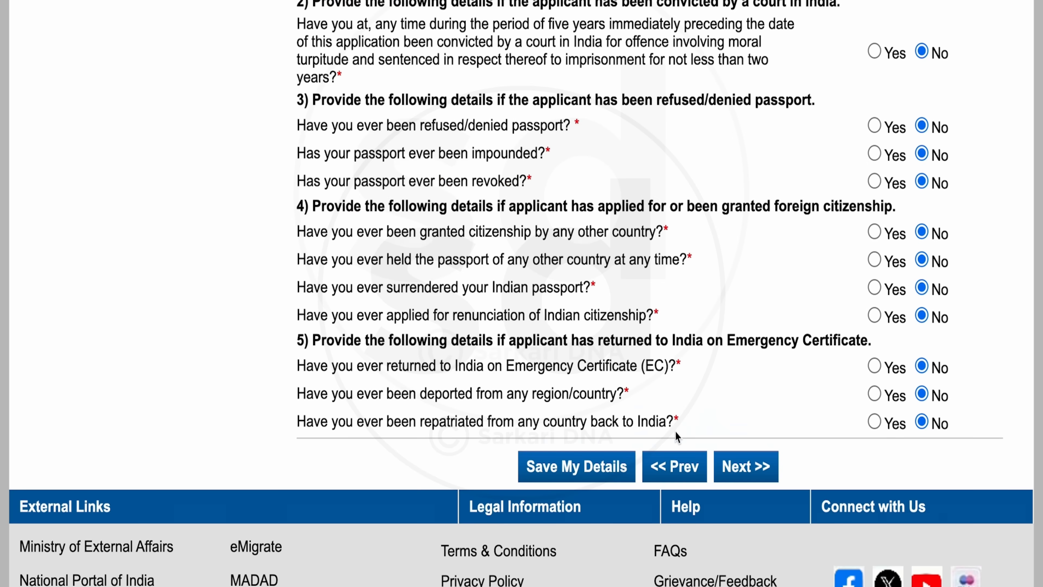
- Open and scroll through the Passport Preview Details, then proceed to Self Declaration
click(741, 426)
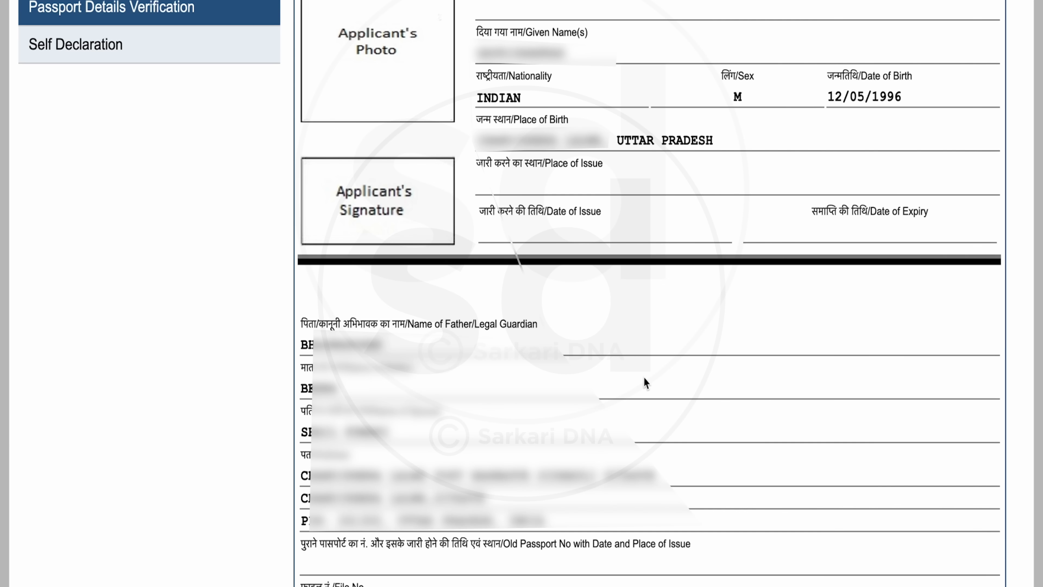
scroll(644, 402, up, 5)
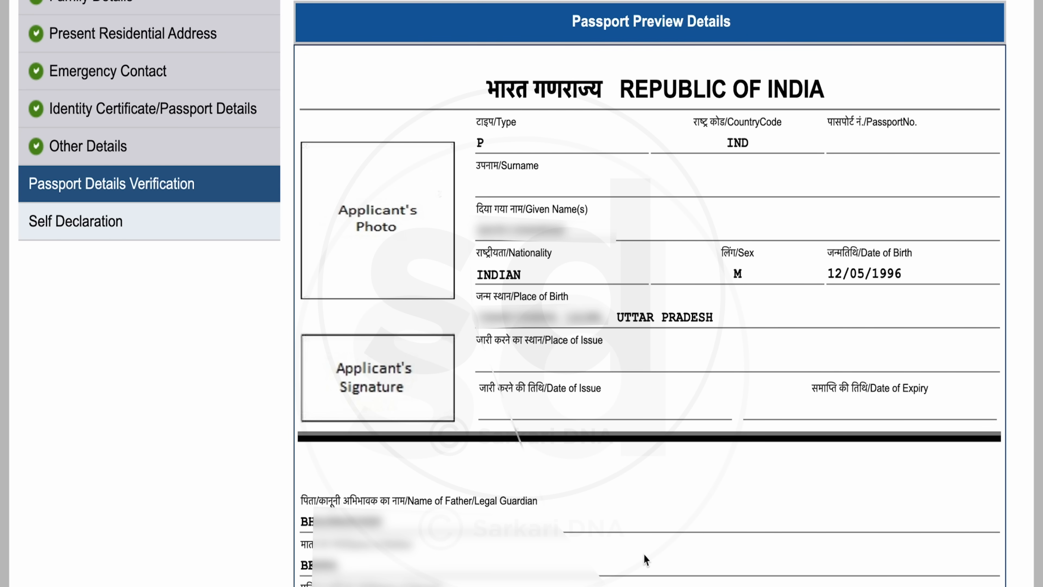
scroll(644, 553, down, 5)
click(682, 579)
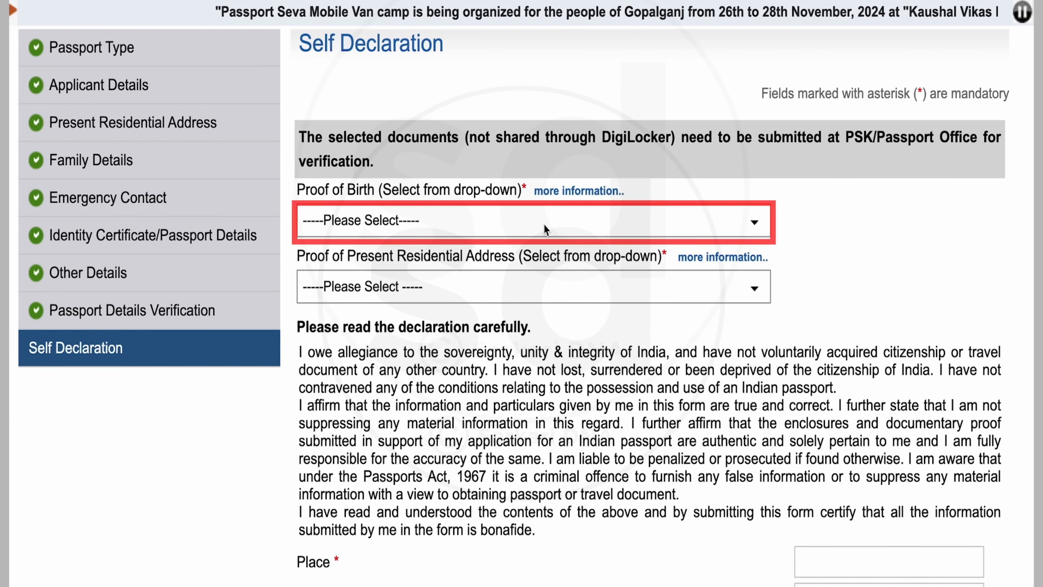
- Choose PAN Card issued by the Income Tax Department as the proof of birth
click(640, 226)
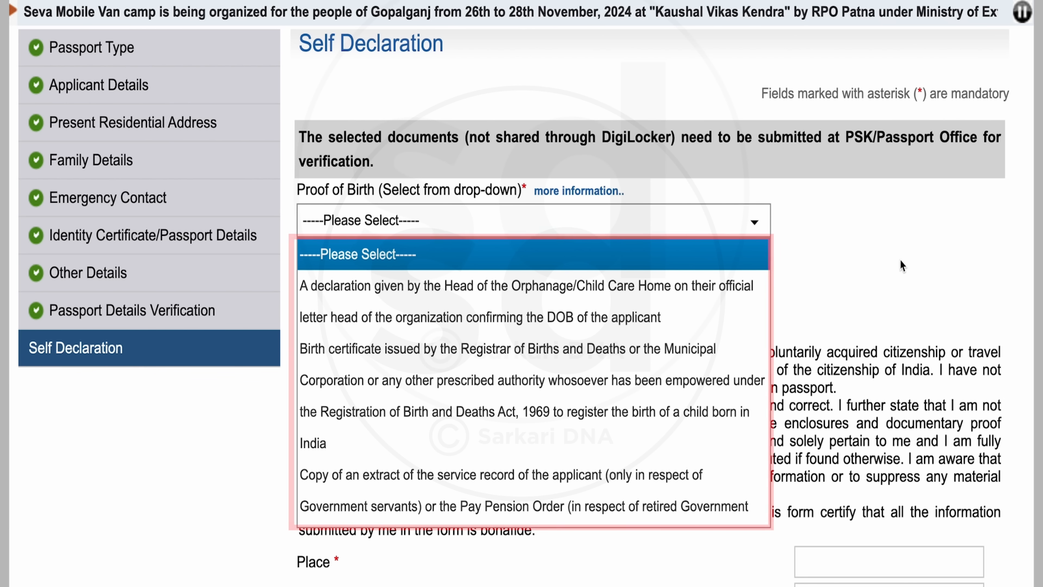
scroll(408, 462, down, 2)
scroll(408, 462, down, 2)
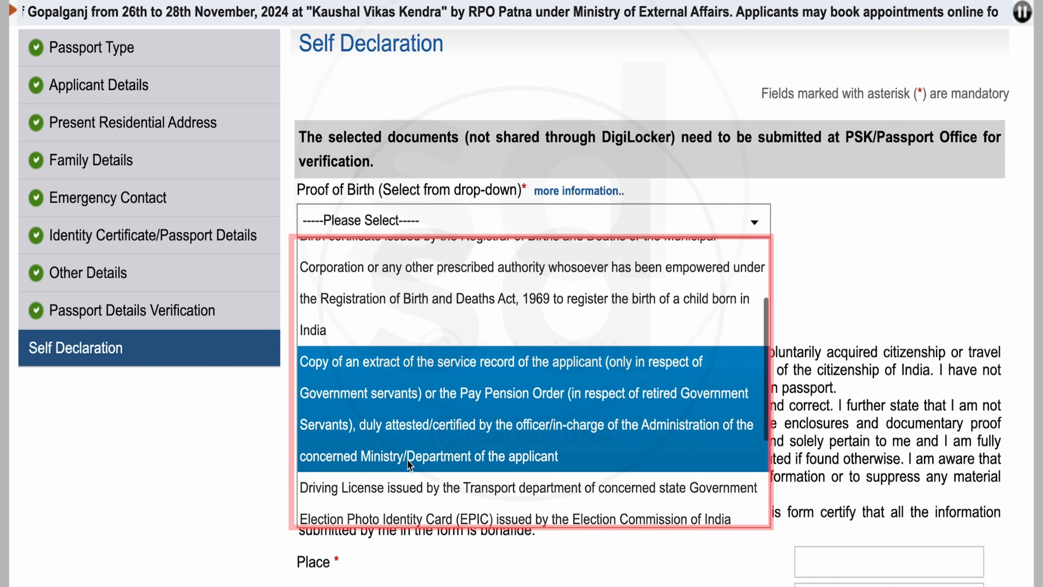
scroll(409, 462, down, 2)
scroll(452, 473, down, 1)
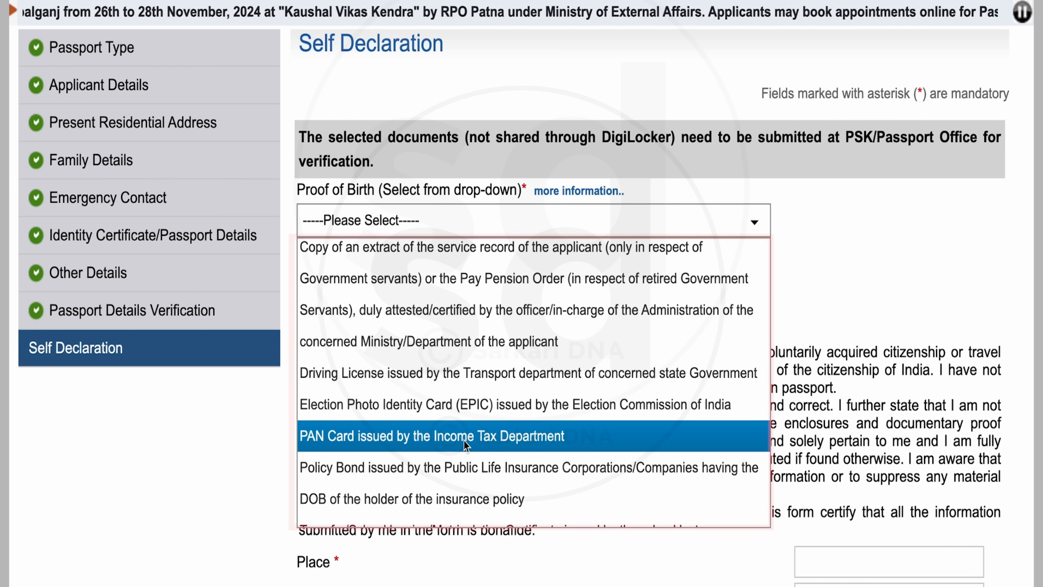
click(466, 439)
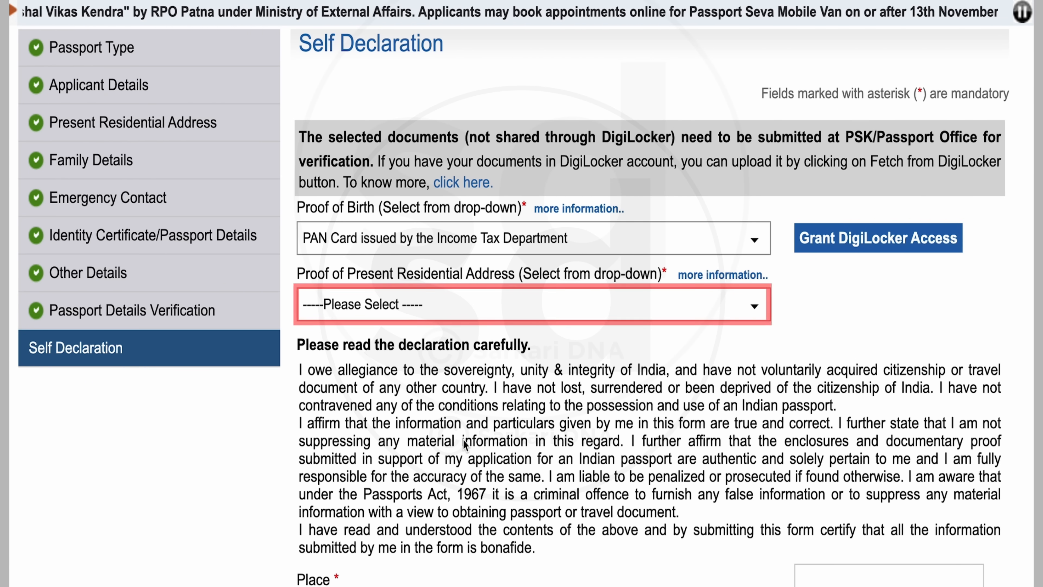
- Choose Aadhaar Card (Address Proof) as proof of present residential address
click(427, 305)
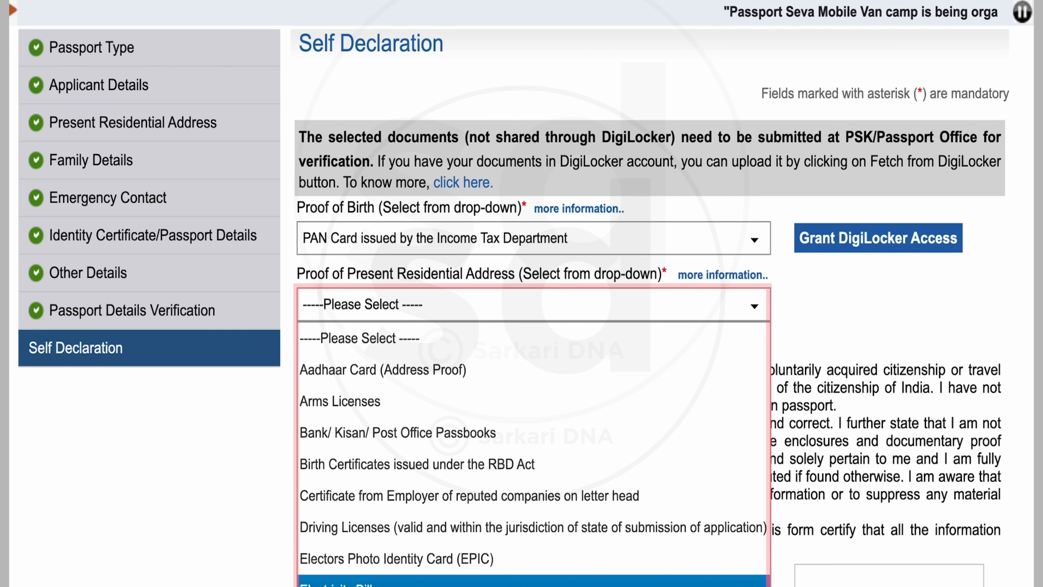
scroll(411, 577, down, 3)
scroll(491, 573, down, 5)
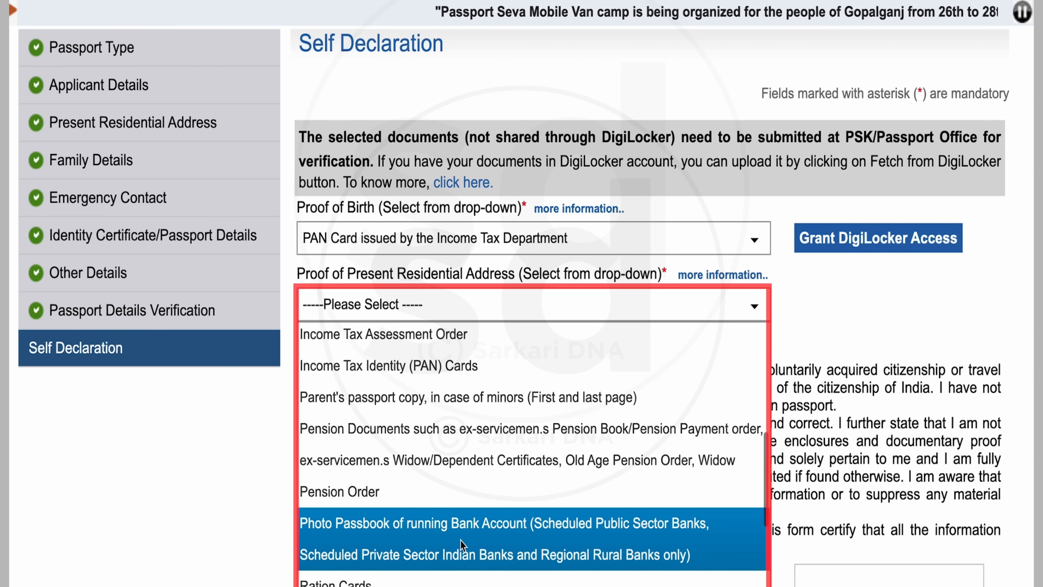
scroll(483, 565, up, 7)
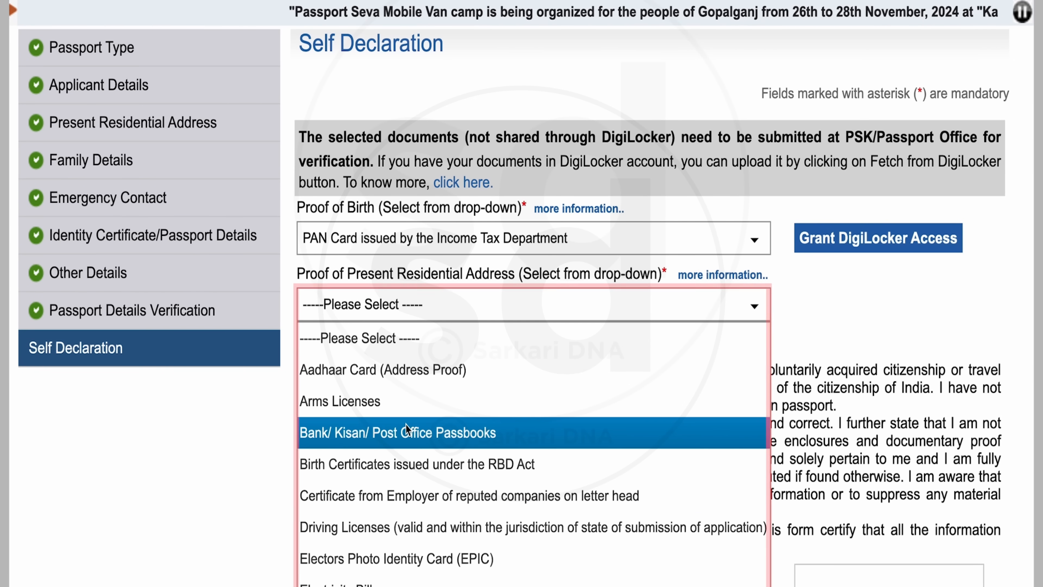
click(401, 369)
scroll(616, 378, down, 5)
click(837, 388)
- Enter the place in capitals, preview the application form, and submit it to receive the ARN
key(Caps_Lock)
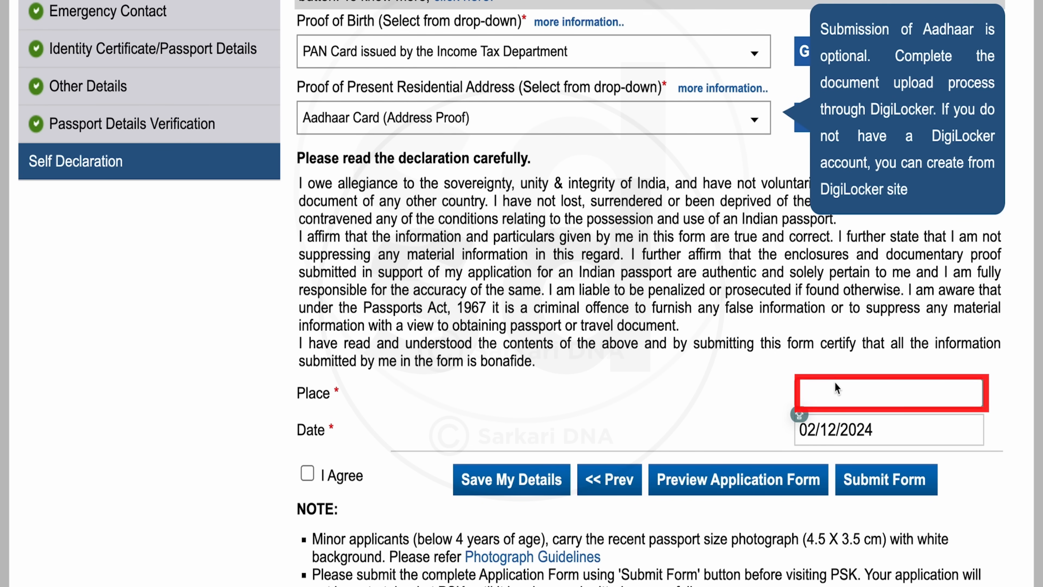
text(SITAPUR)
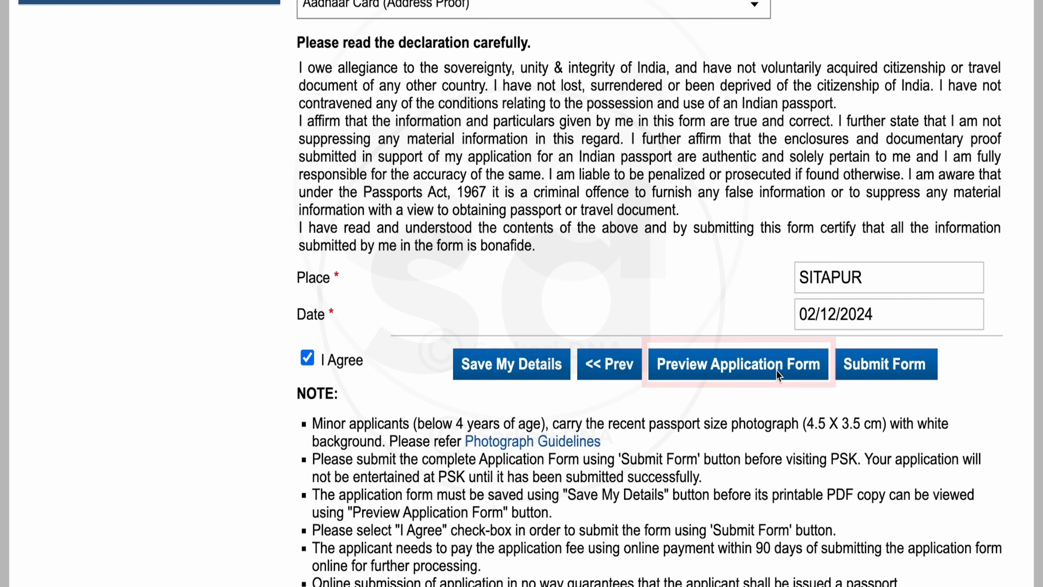
click(777, 372)
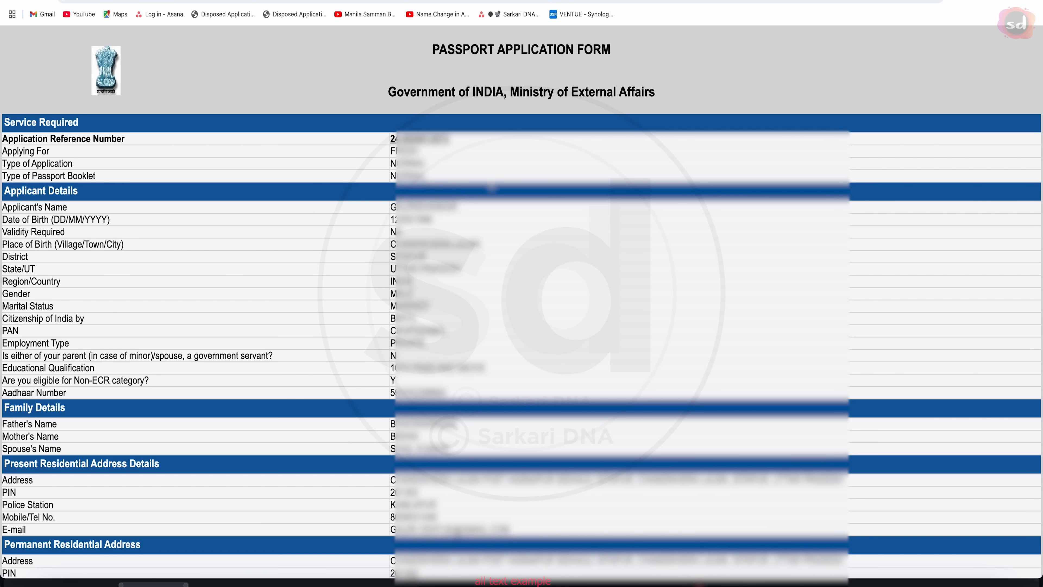
scroll(500, 249, down, 10)
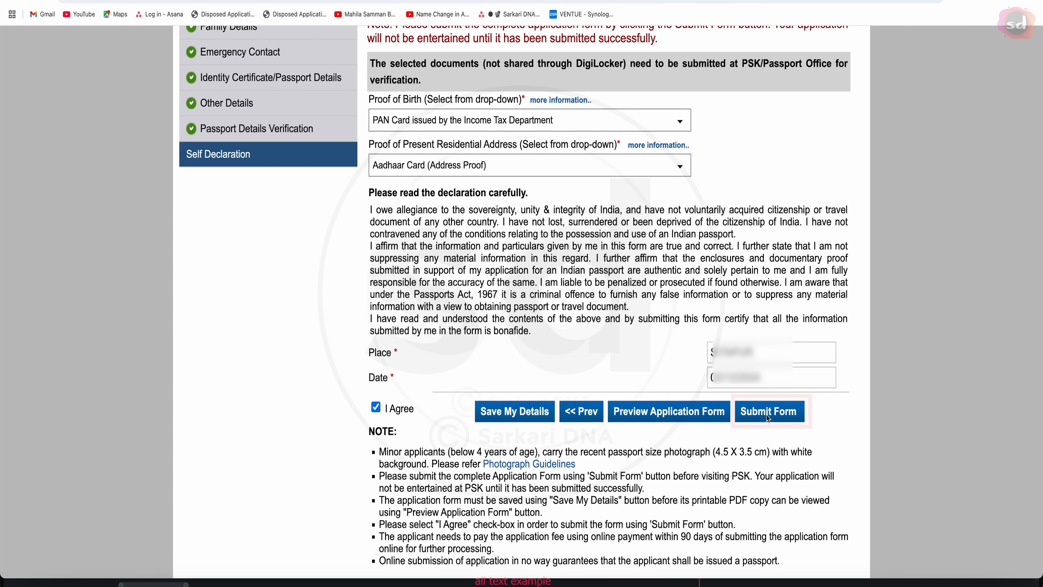
click(769, 411)
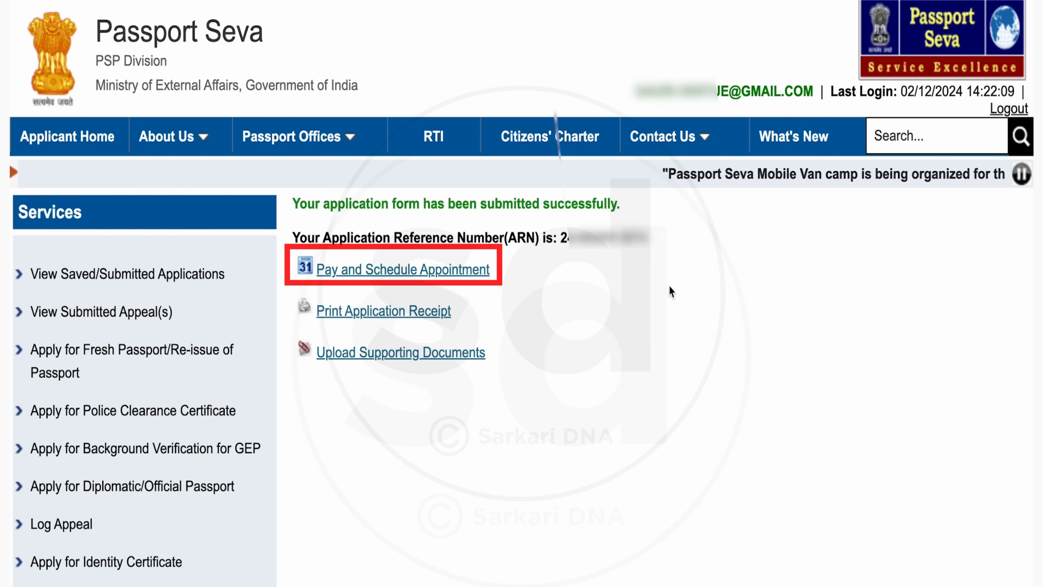
- Under Pay and Schedule Appointment, choose State Bank MOPS online payment and continue
click(426, 281)
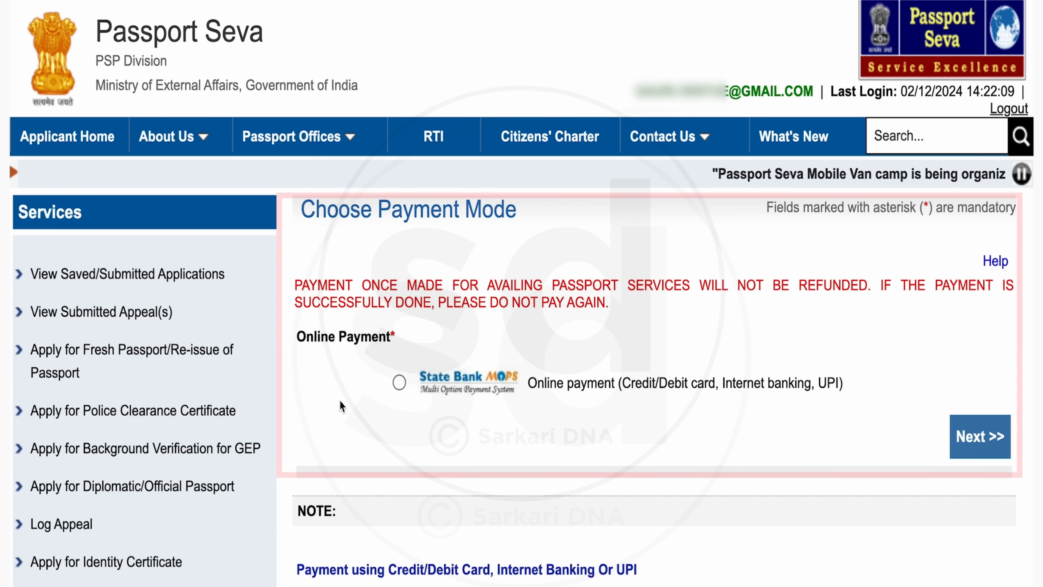
click(399, 383)
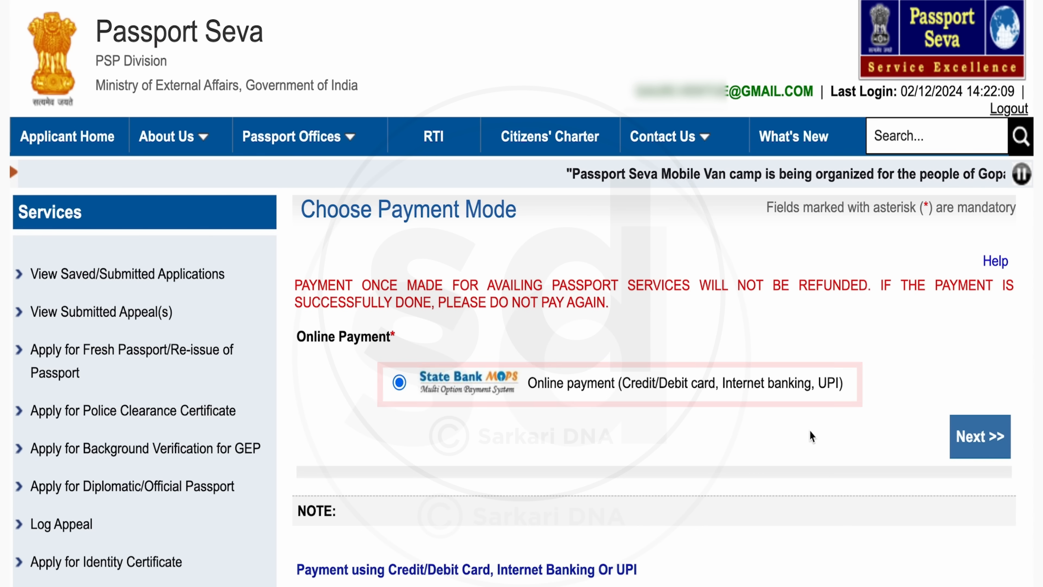
click(979, 437)
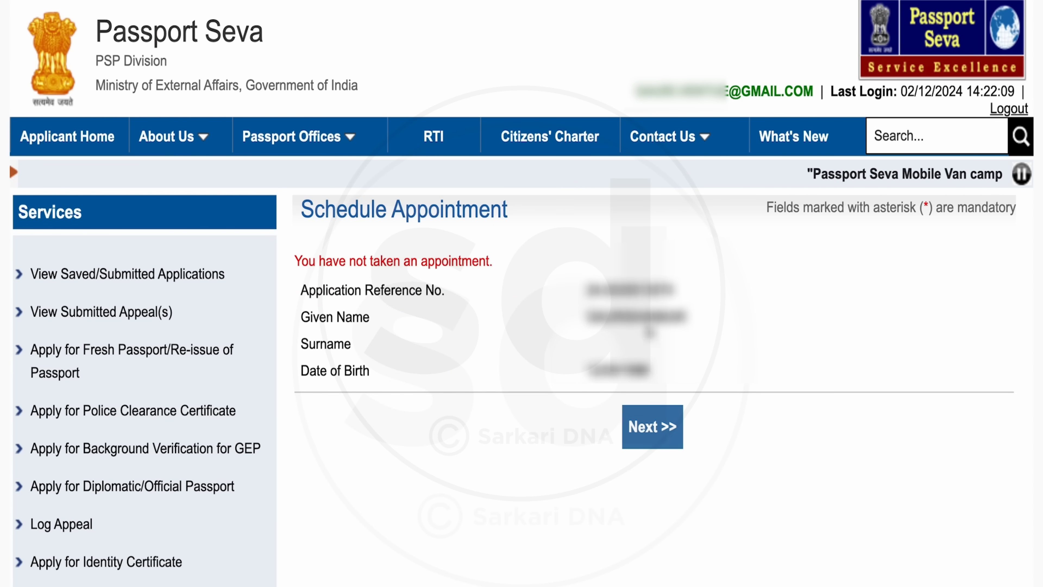
- Show appointment availability and choose PSK 2,Passport Office Lucknow as the location
click(664, 434)
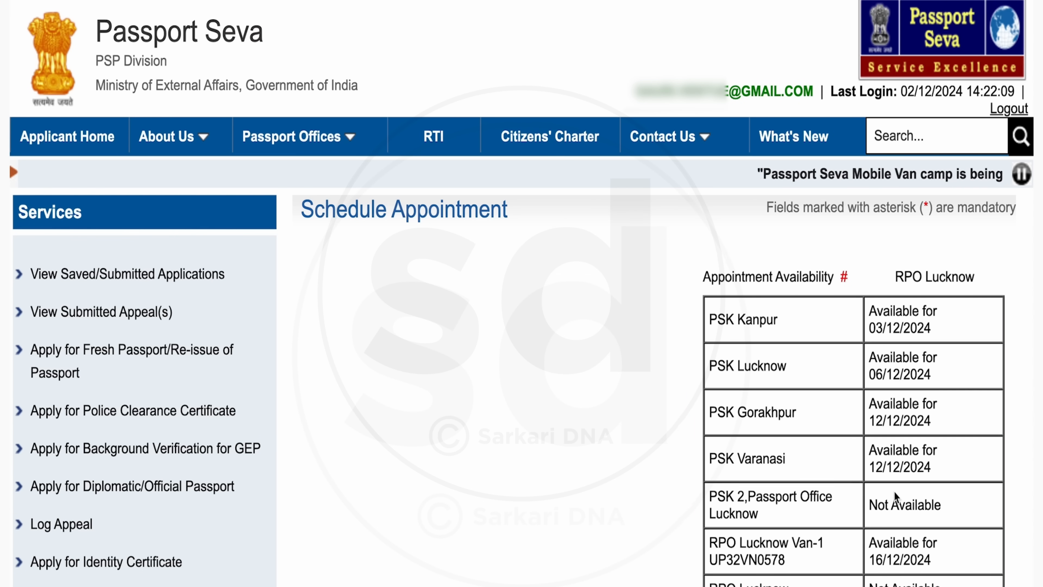
scroll(849, 240, down, 15)
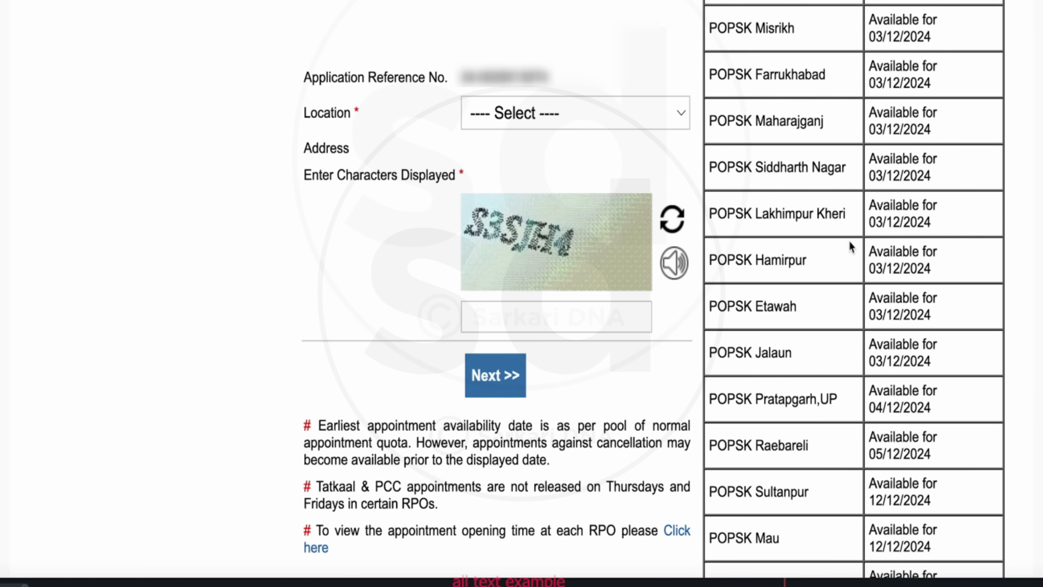
click(647, 103)
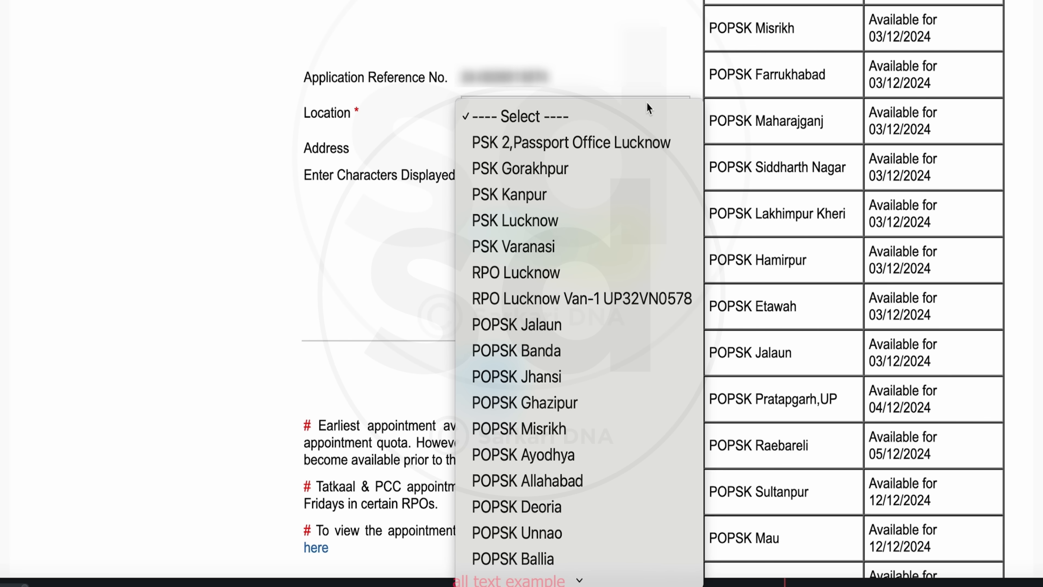
click(607, 142)
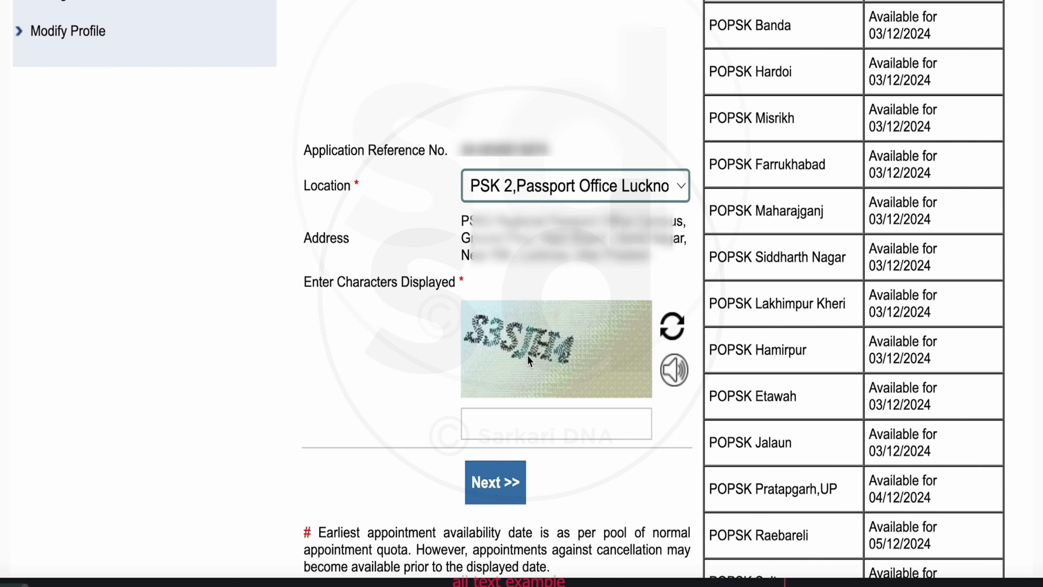
- Enter the verification characters S3SJH4 and proceed to the Rs. 1500.00 payment page
scroll(481, 349, down, 3)
click(552, 311)
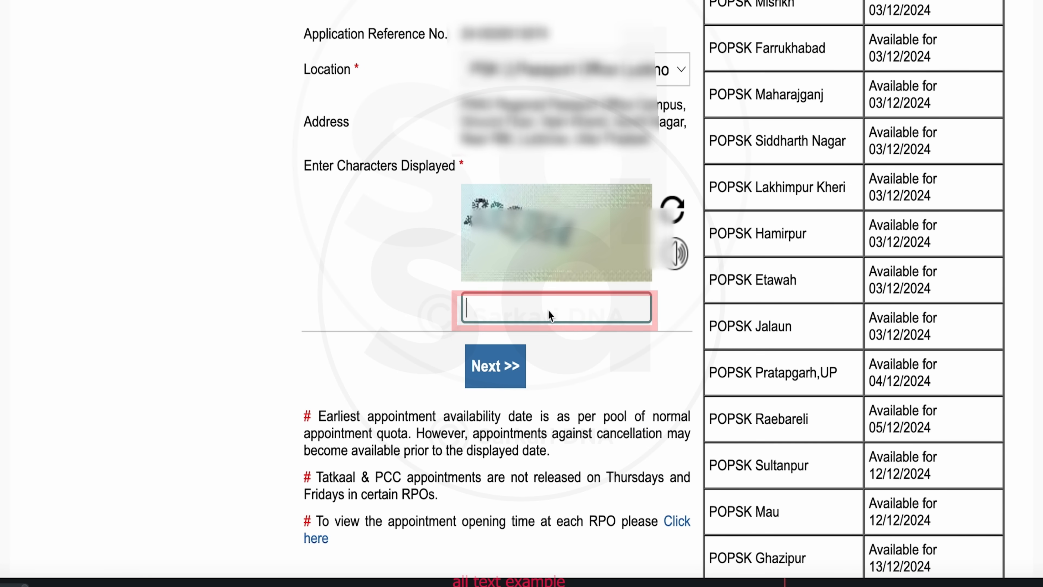
text(S3SJH4)
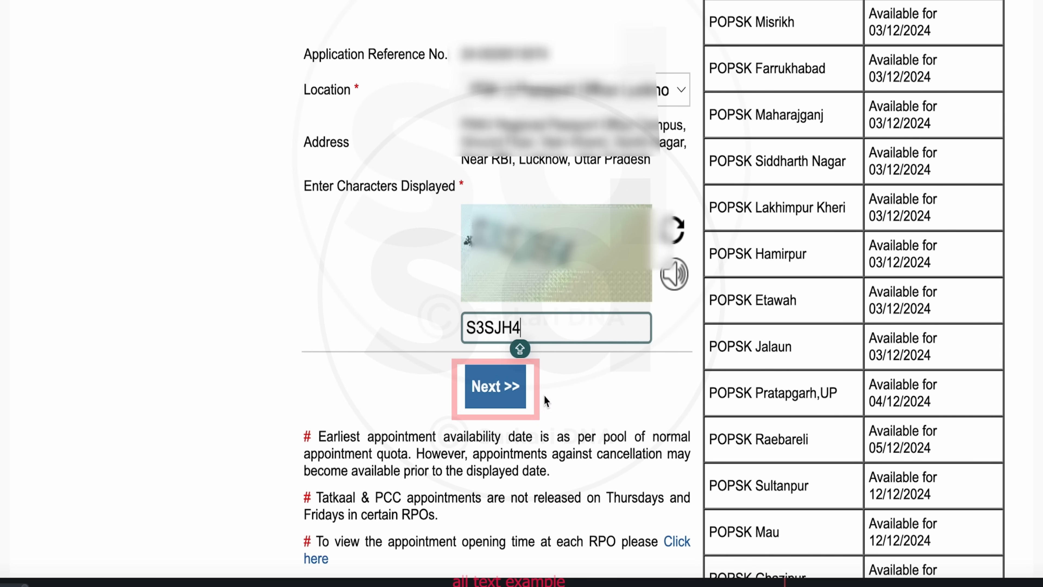
click(493, 388)
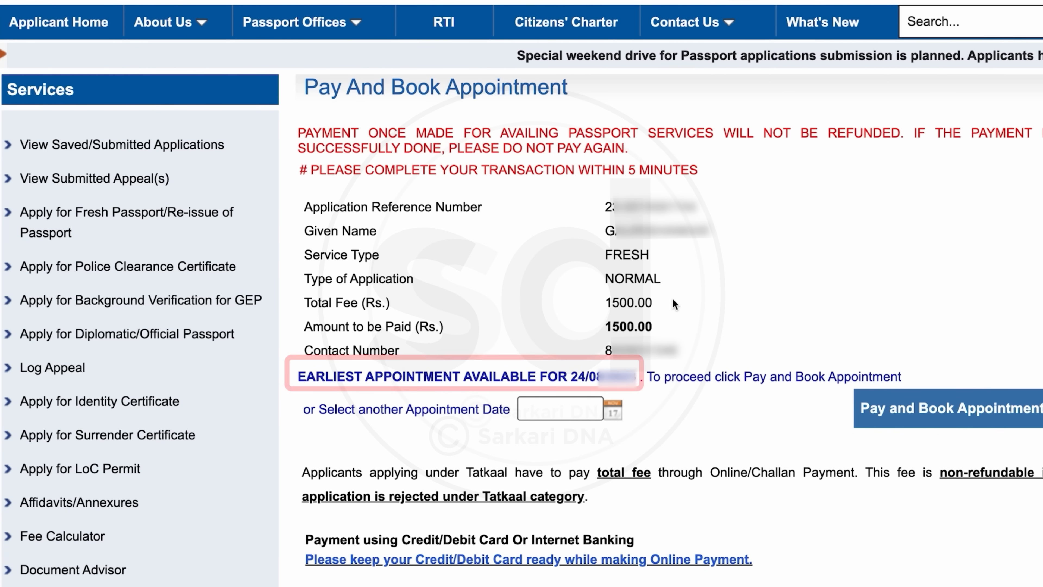
- Change the appointment date from 24/08/2023 to 30/08/2023 in the date picker
scroll(565, 304, down, 2)
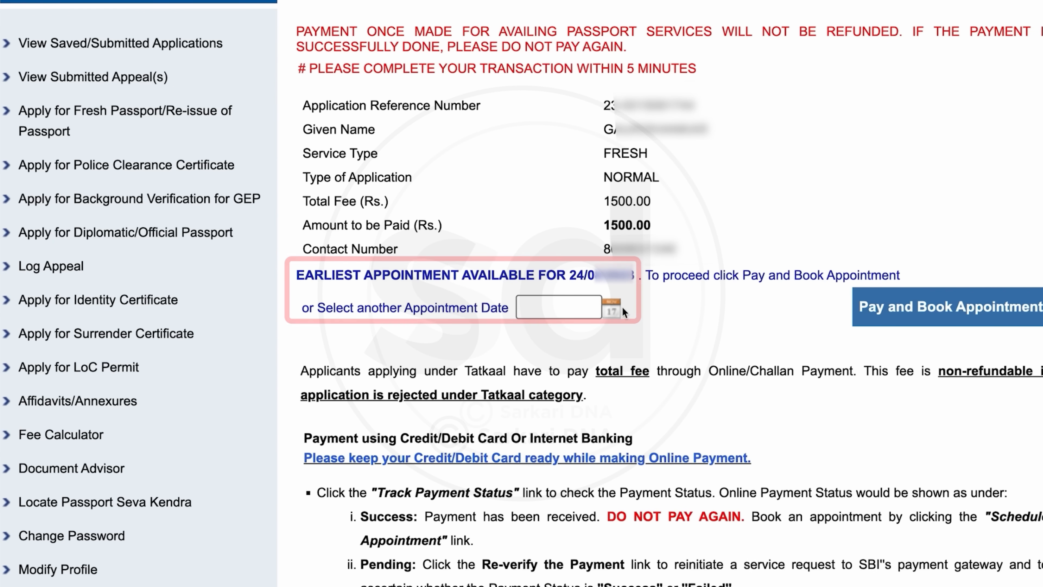
click(612, 307)
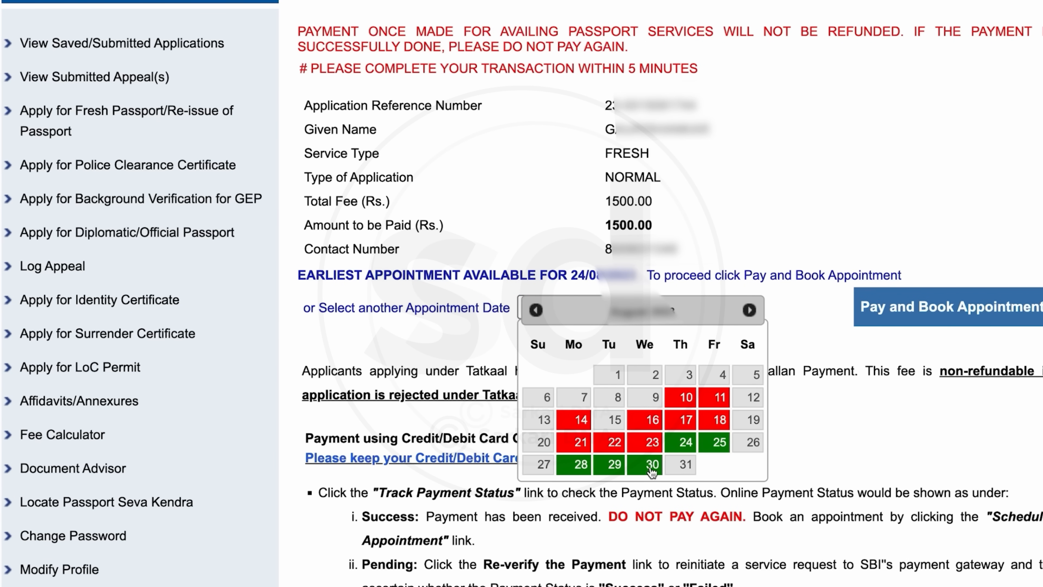
click(653, 464)
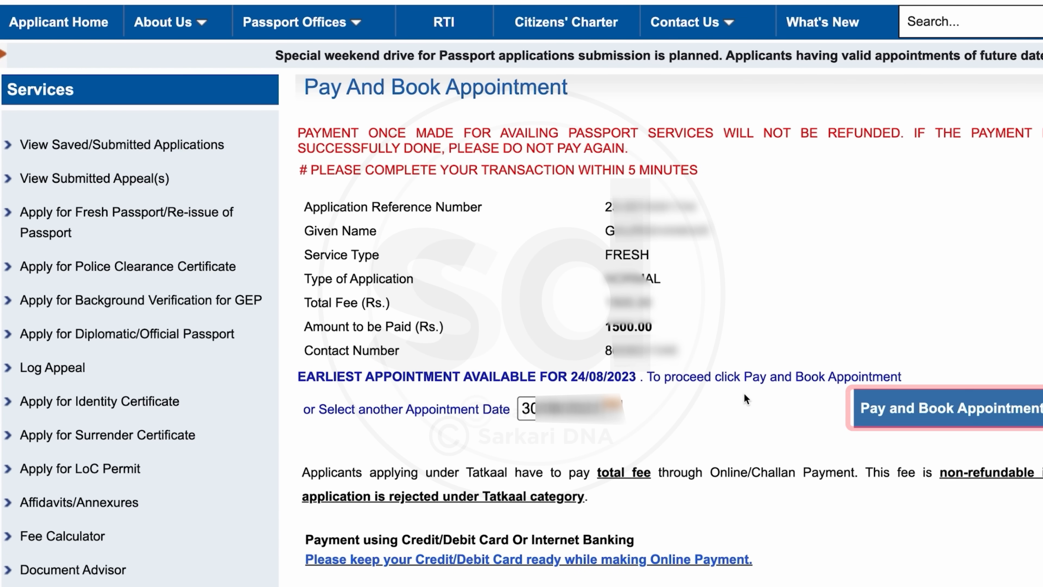
- Pay and book the appointment, then view the status showing police verification initiated
click(925, 415)
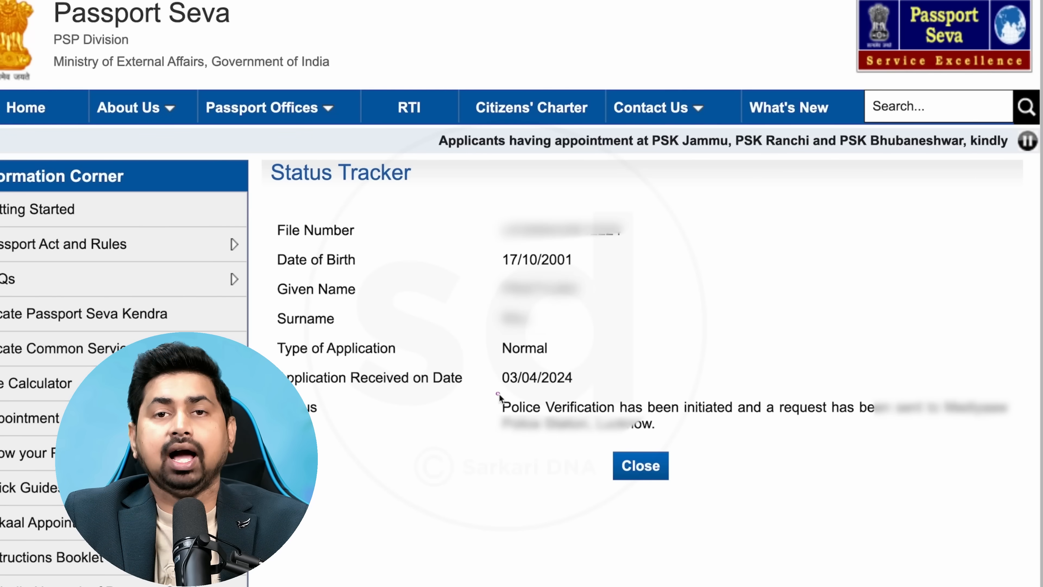
drag(501, 395, 1016, 435)
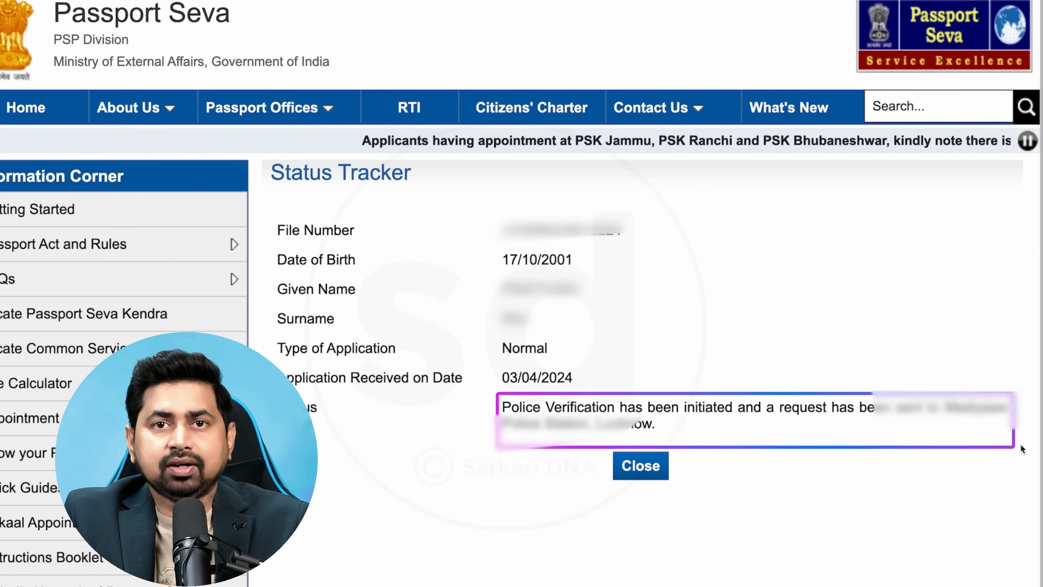